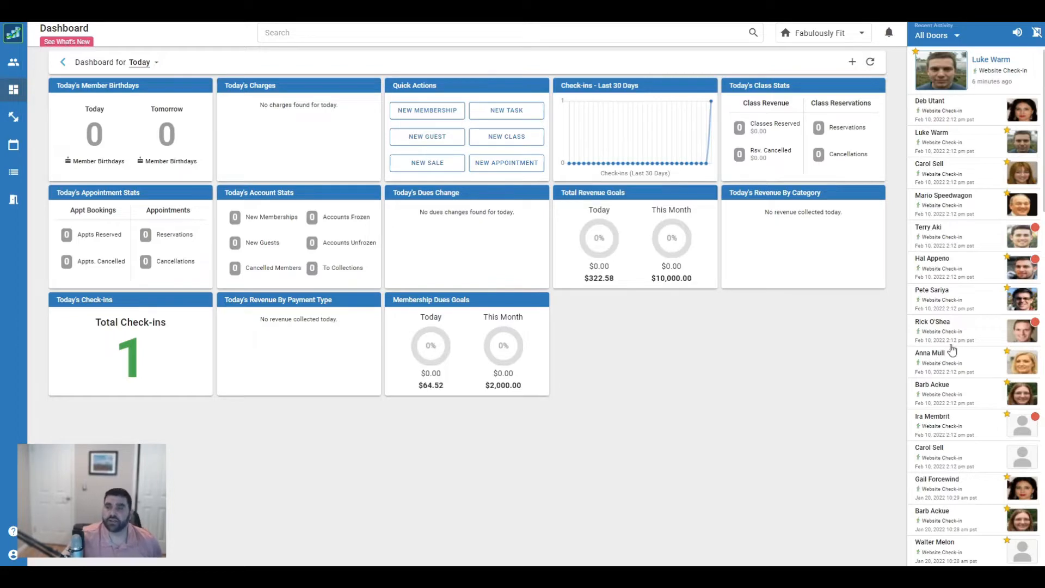
Open the account of the top member in the Dashboard's Recent Activity panel
click(1000, 68)
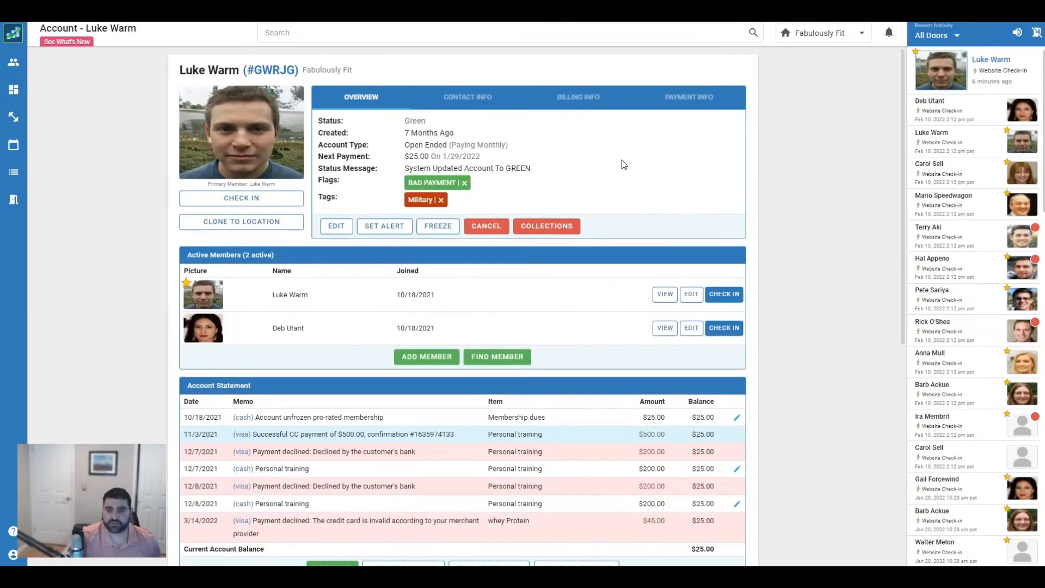
Review the account statement, then bring up the card type, expiration and billing address on file
scroll(622, 161, down, 1)
scroll(623, 165, down, 2)
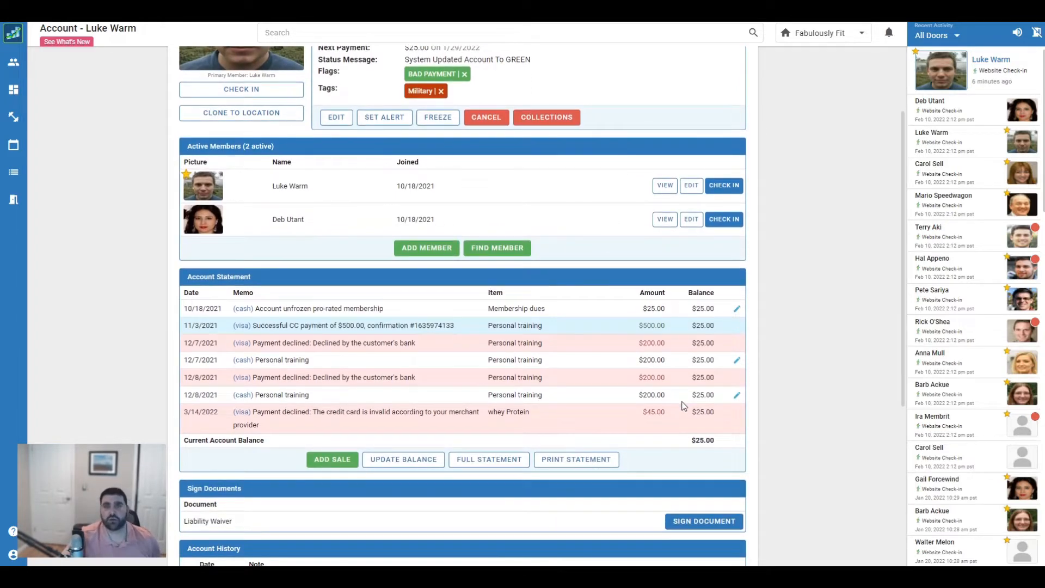
scroll(684, 405, up, 3)
scroll(684, 405, down, 1)
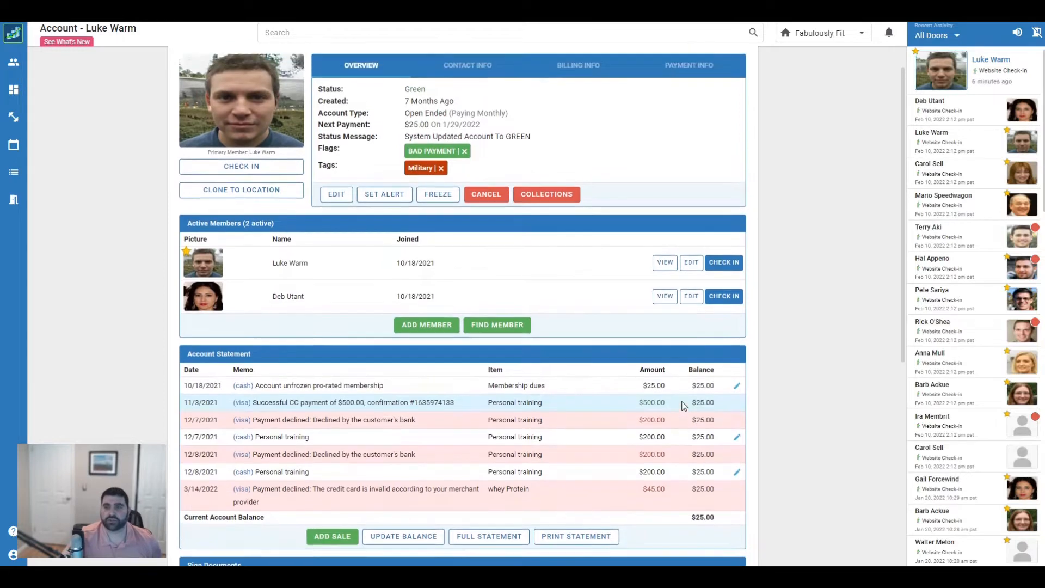
scroll(684, 406, up, 1)
scroll(684, 405, down, 2)
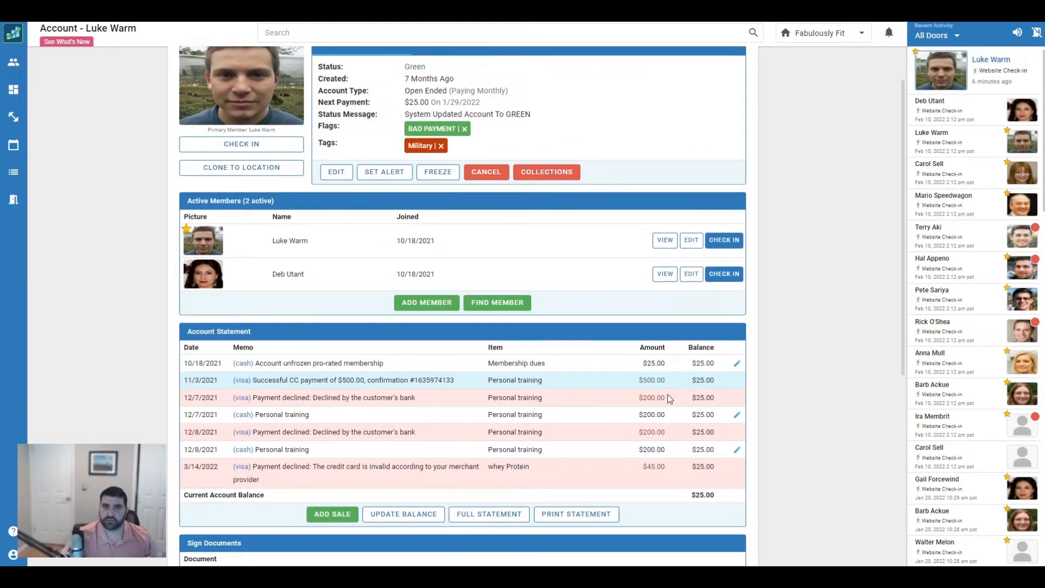
scroll(560, 401, up, 1)
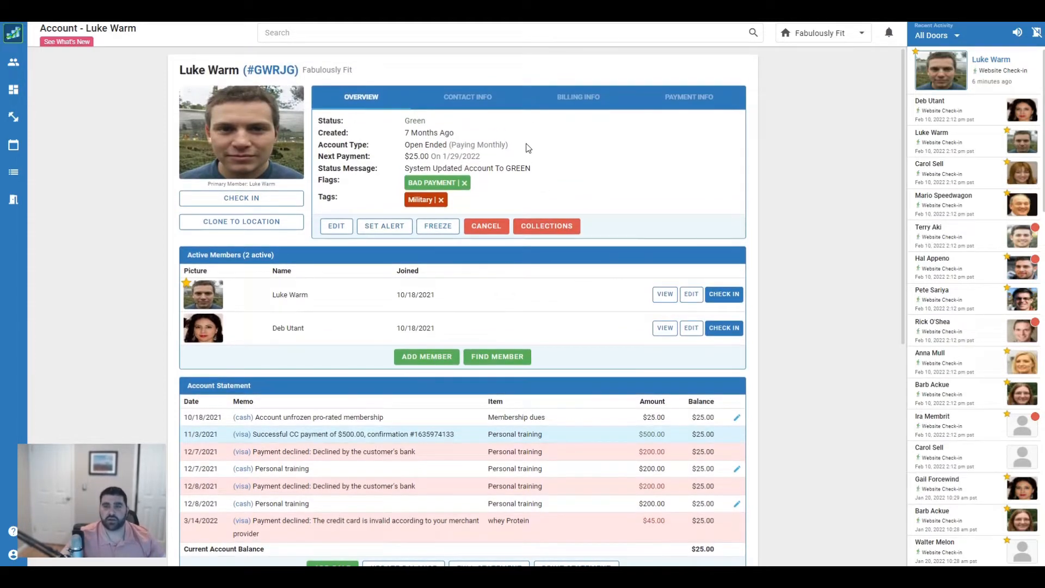
click(680, 104)
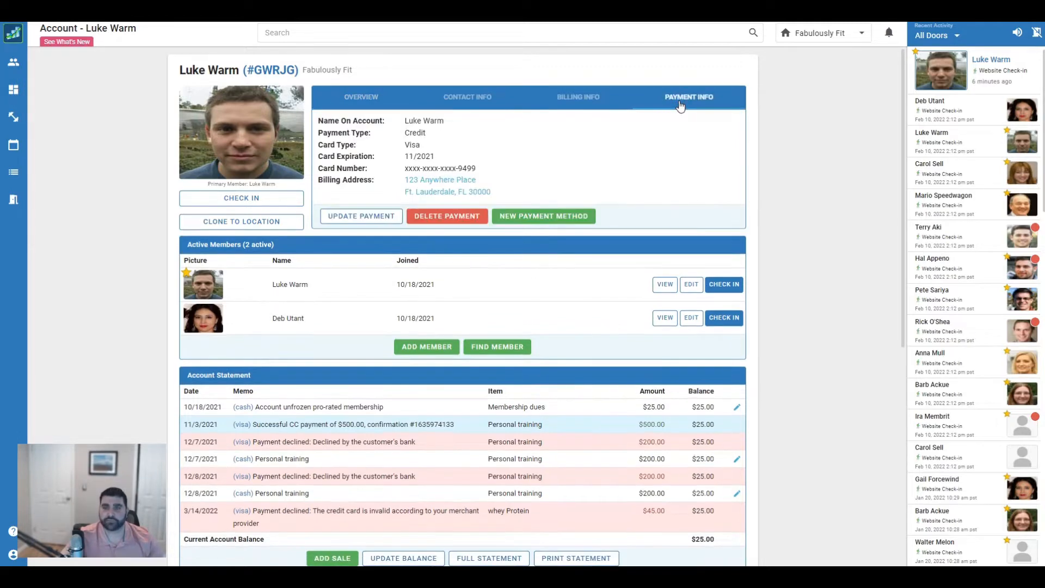
Add a new Visa card ending 1111, expiring 11/25, as the payment method
click(547, 217)
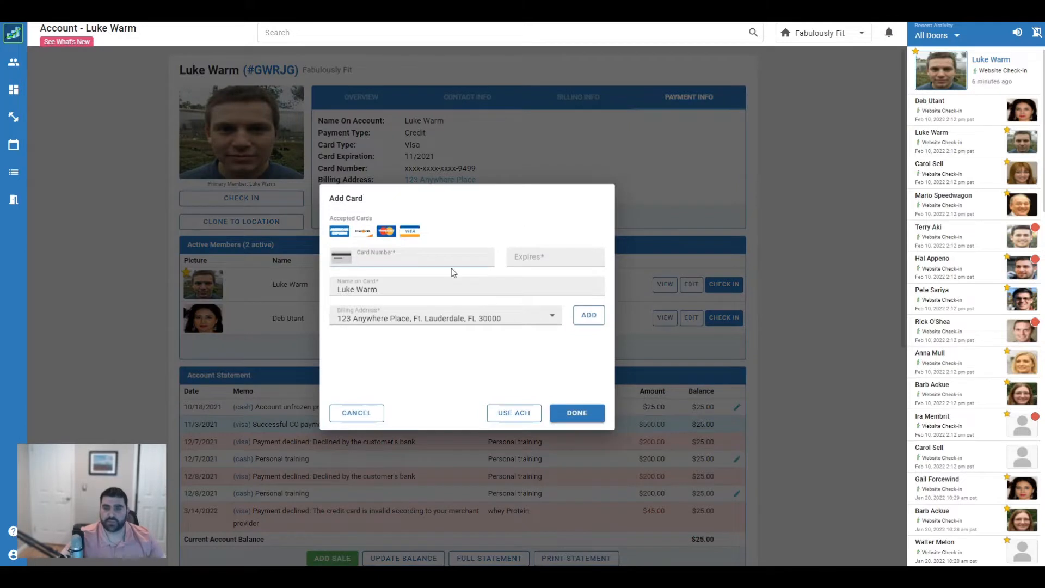
text(4)
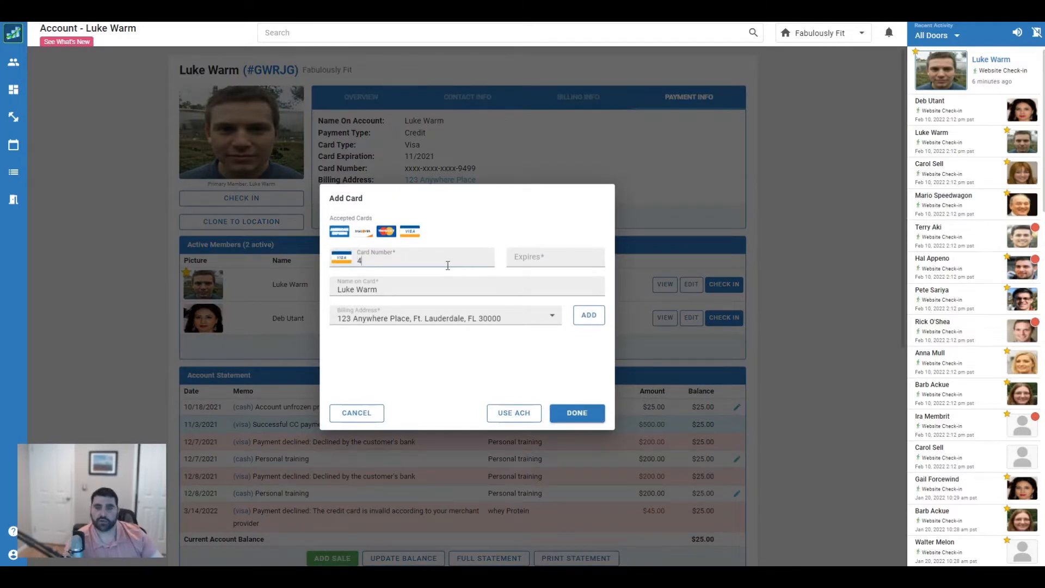
text(111 1111 1111 1111)
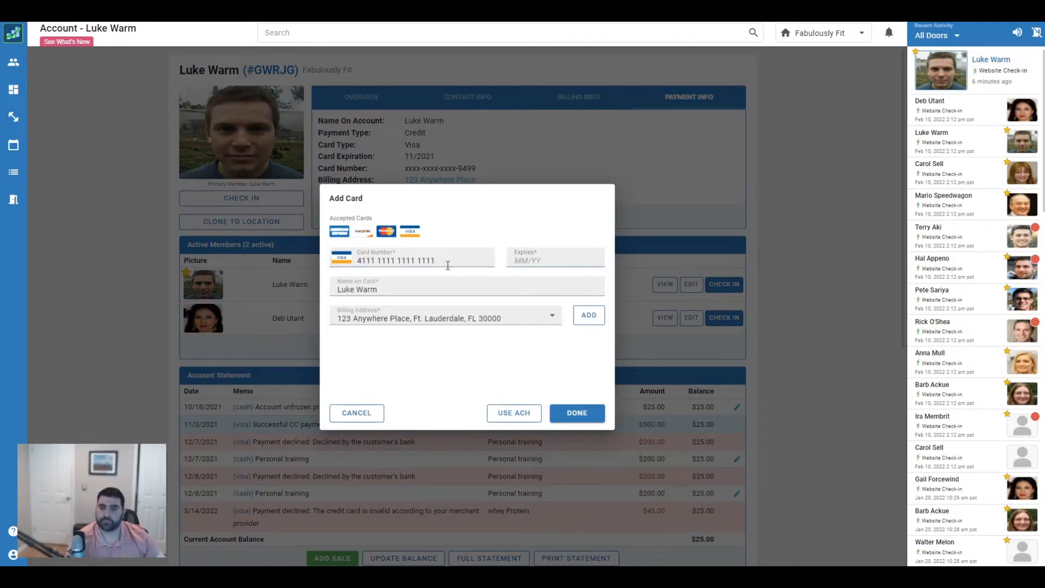
text(11/25)
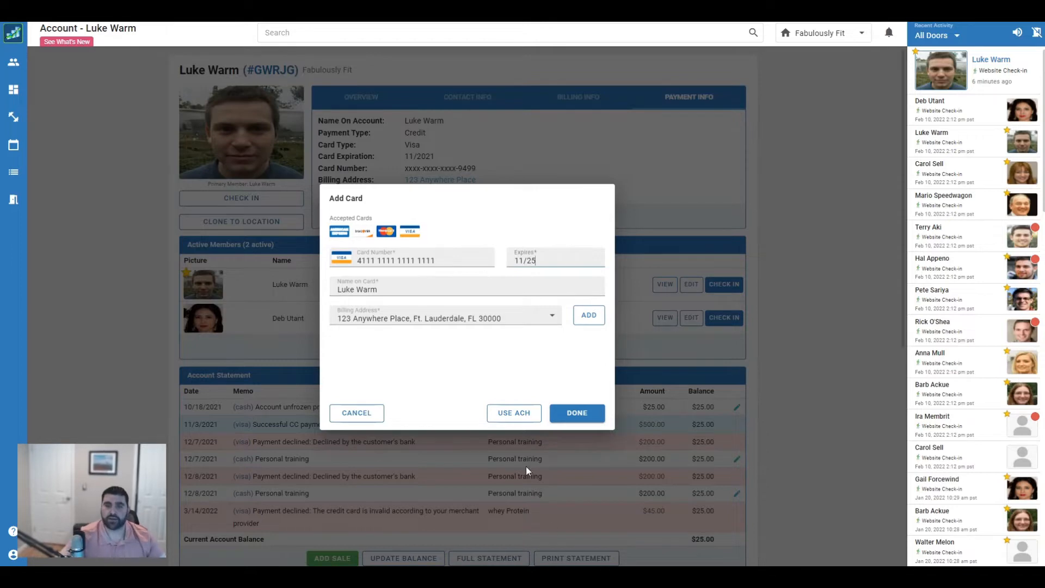
click(578, 414)
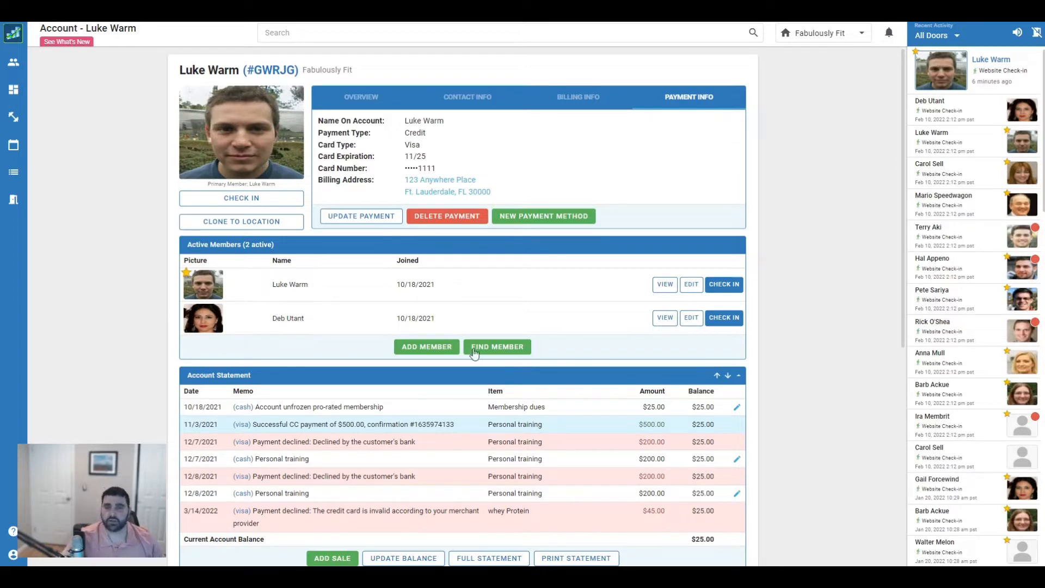
scroll(390, 277, down, 2)
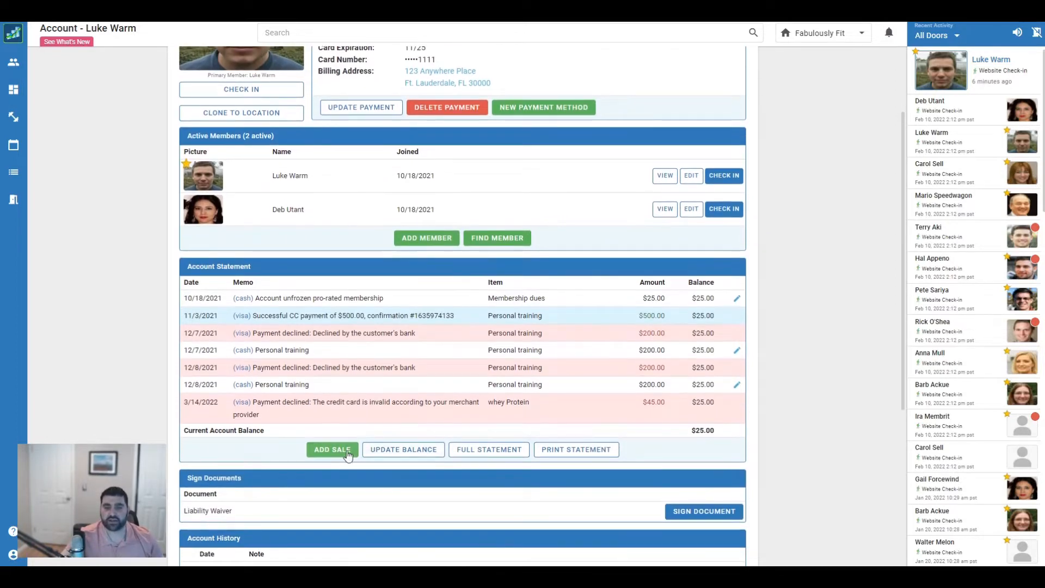
Start a sale charging the card on file for Membership dues, with balance updating left on
click(349, 452)
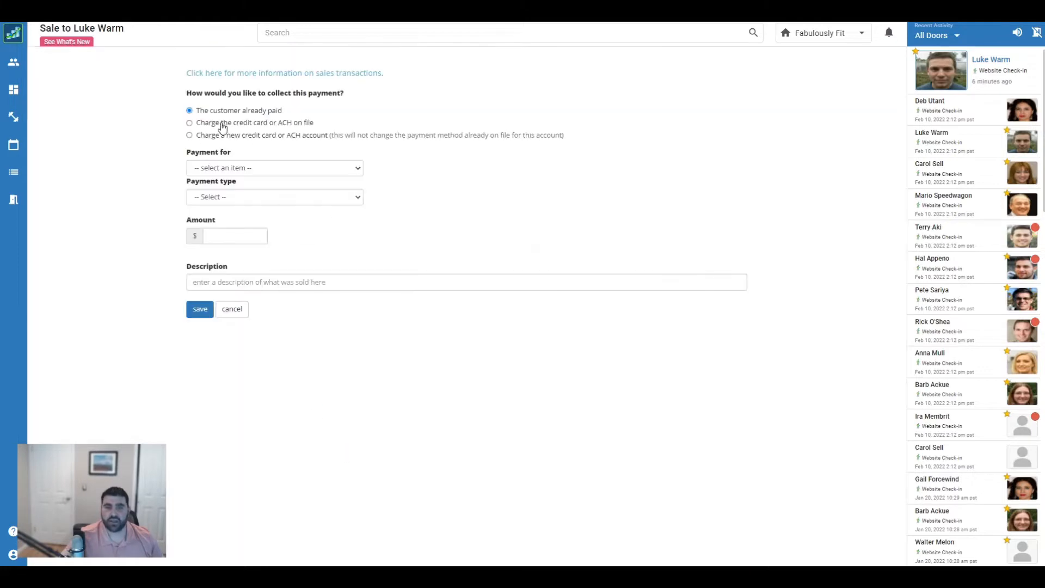
click(190, 124)
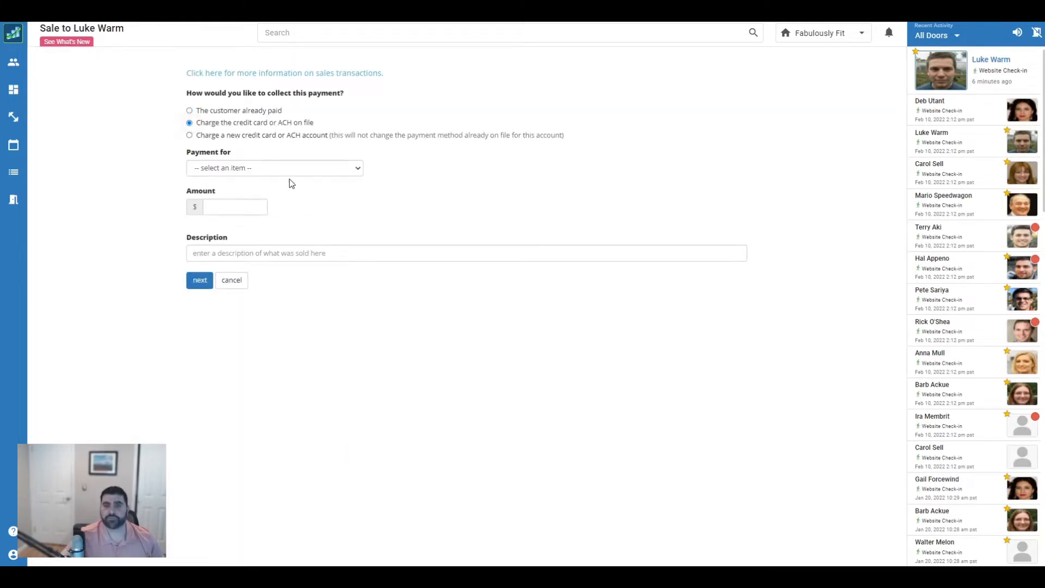
click(314, 166)
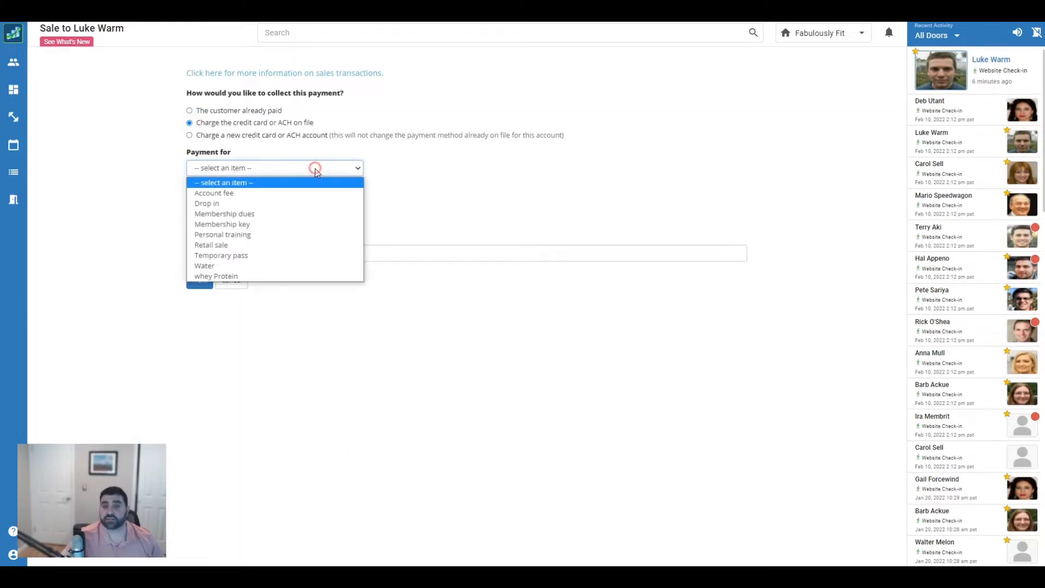
click(275, 214)
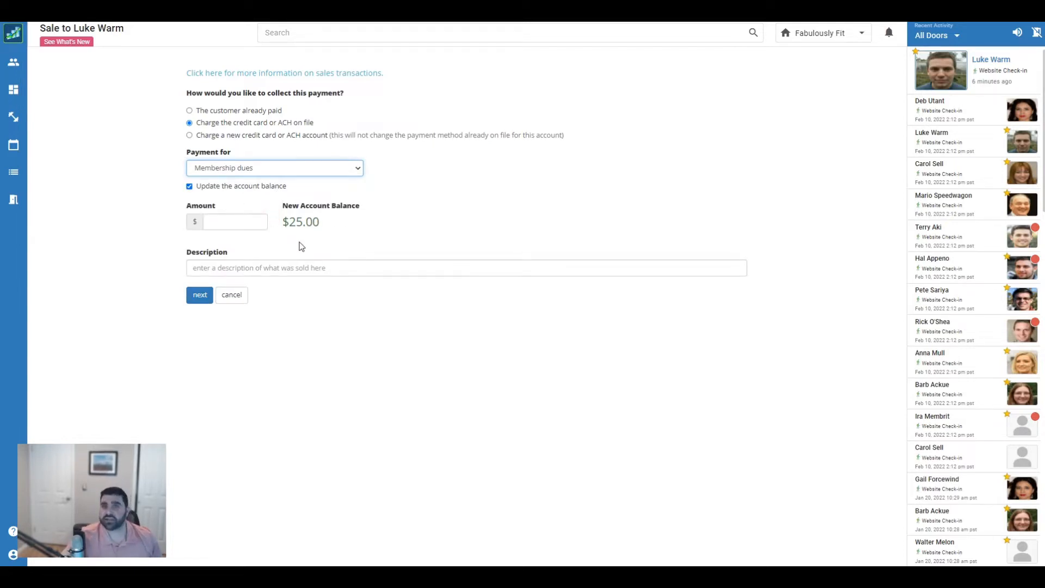
click(190, 186)
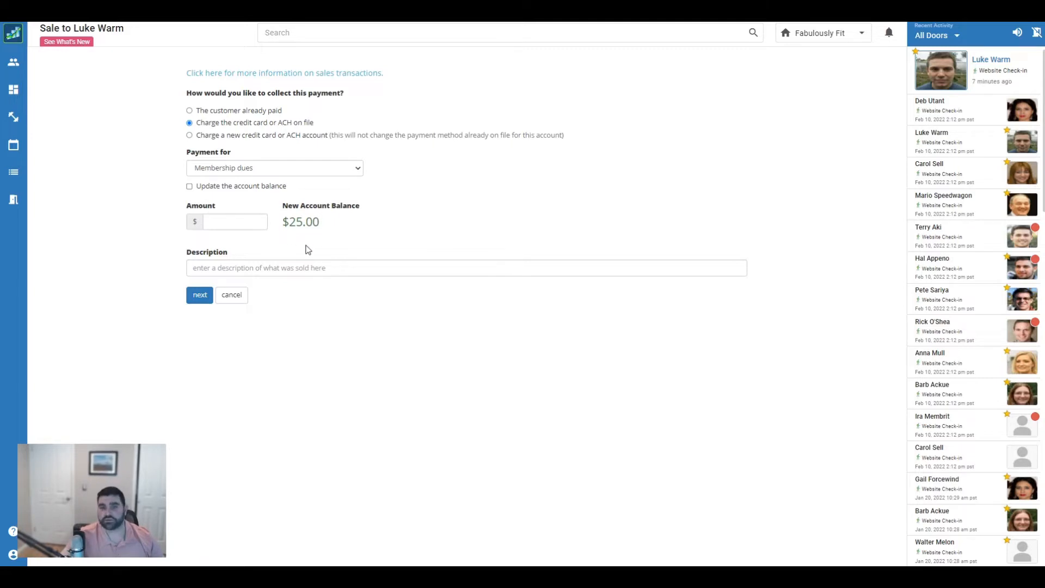
click(190, 186)
Charge $25.00 described as 'back dues' and return to the account
click(242, 221)
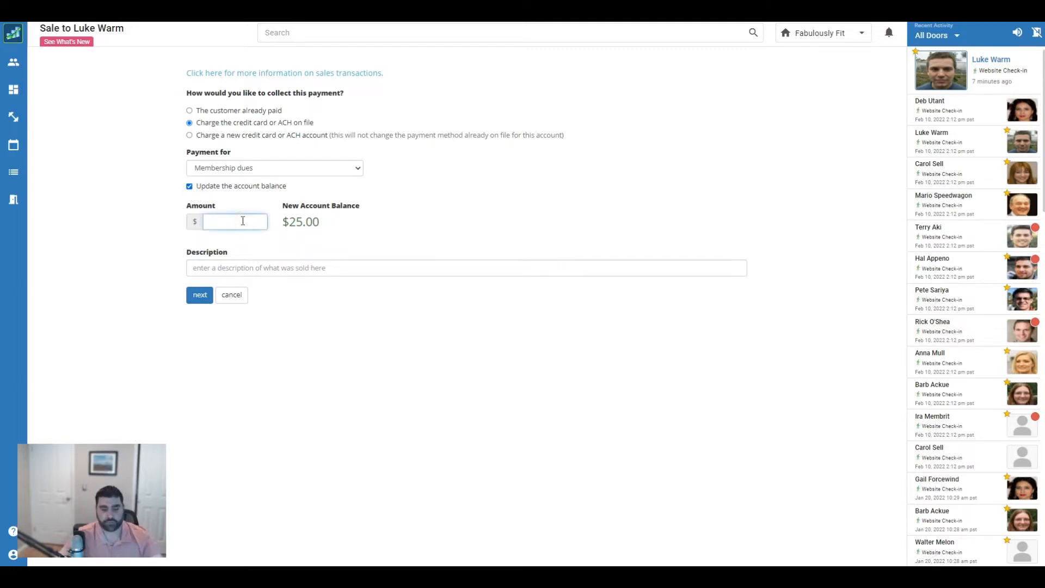
text(25.00)
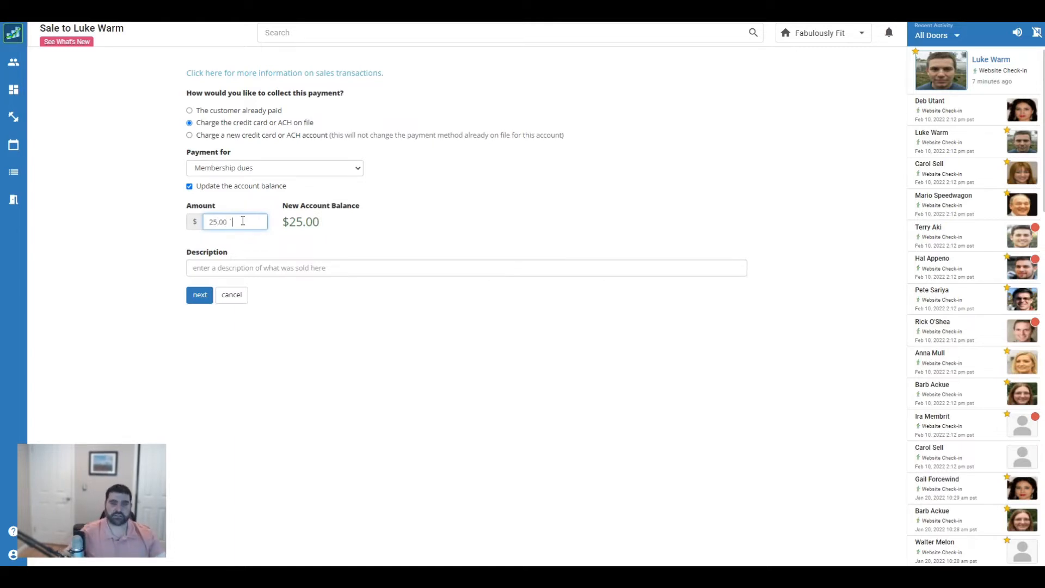
key(Tab)
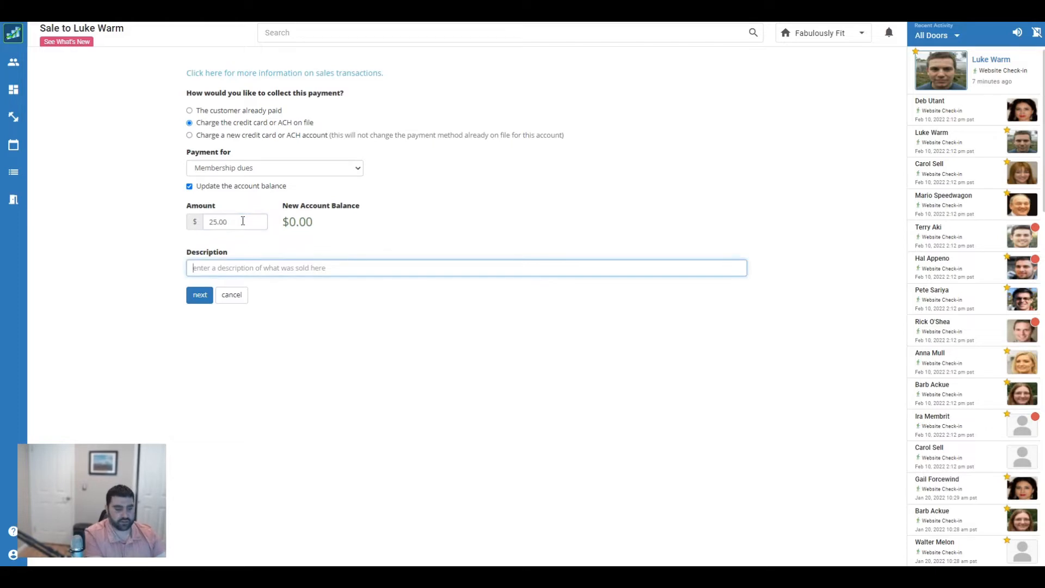
text(back dues)
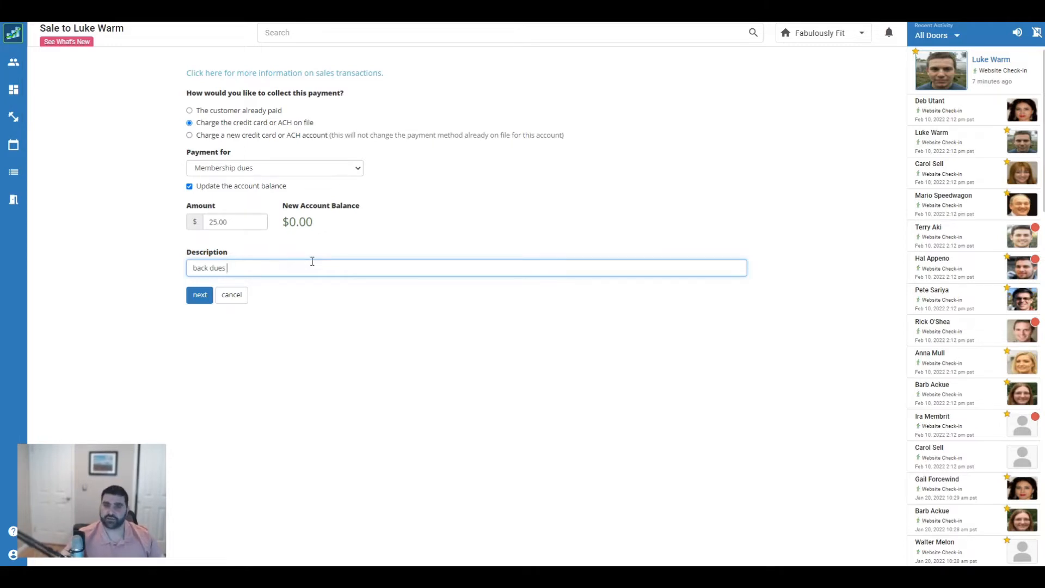
click(201, 298)
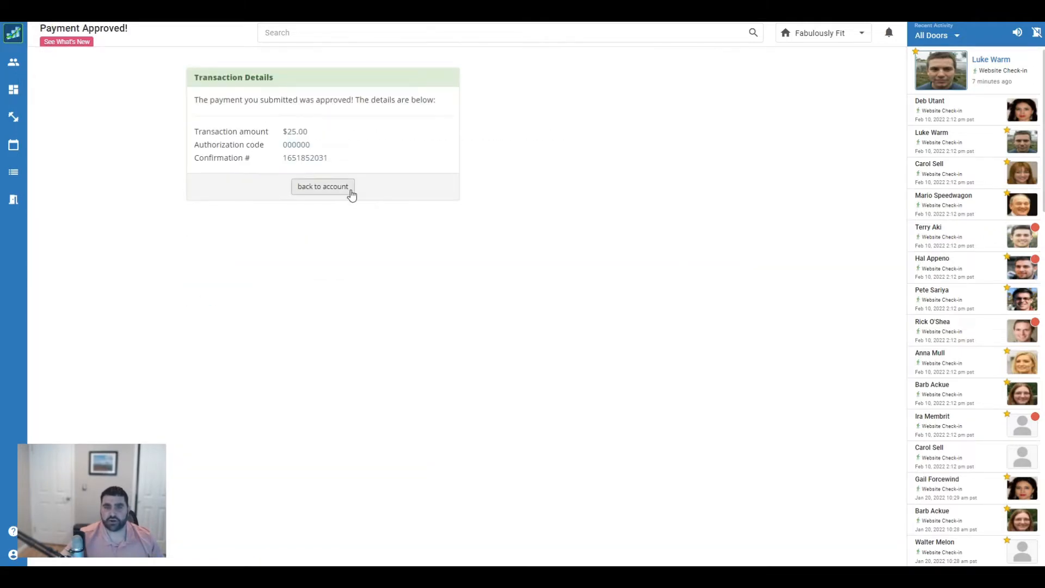
click(323, 187)
Confirm the $25.00 payment and $0.00 balance on the statement, then begin another sale
scroll(699, 367, down, 5)
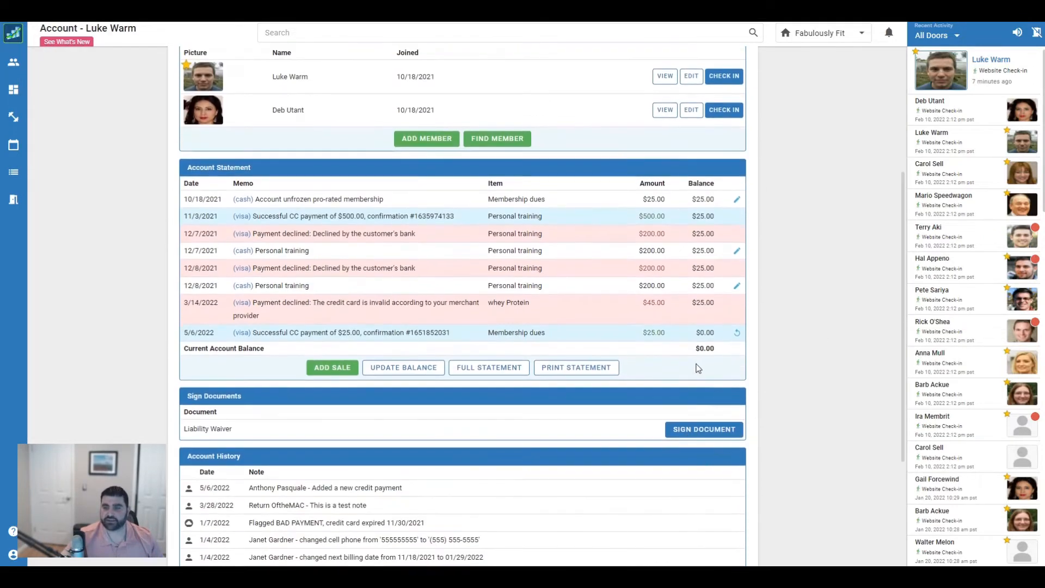
scroll(717, 357, up, 3)
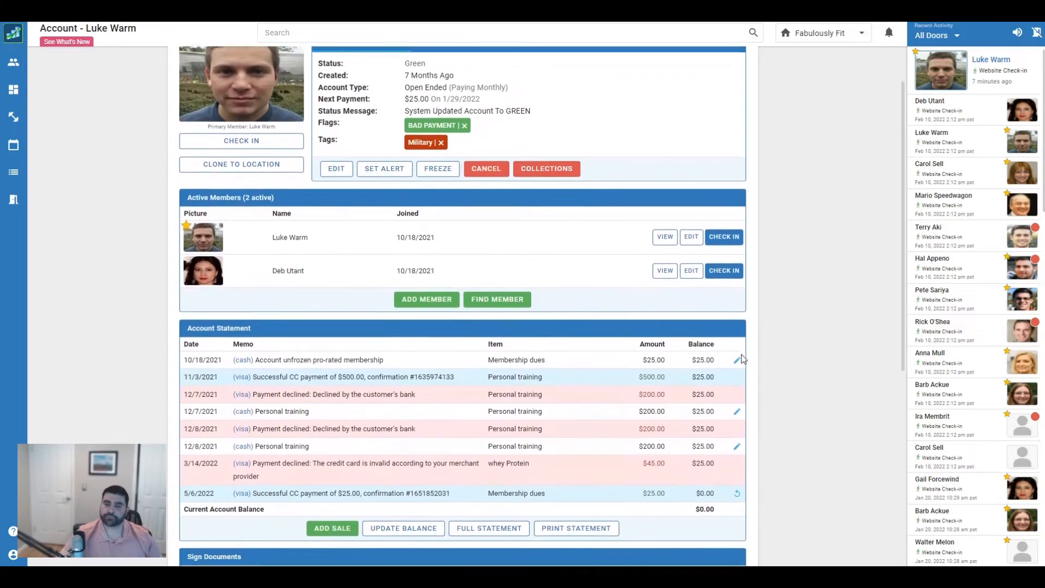
scroll(741, 358, down, 1)
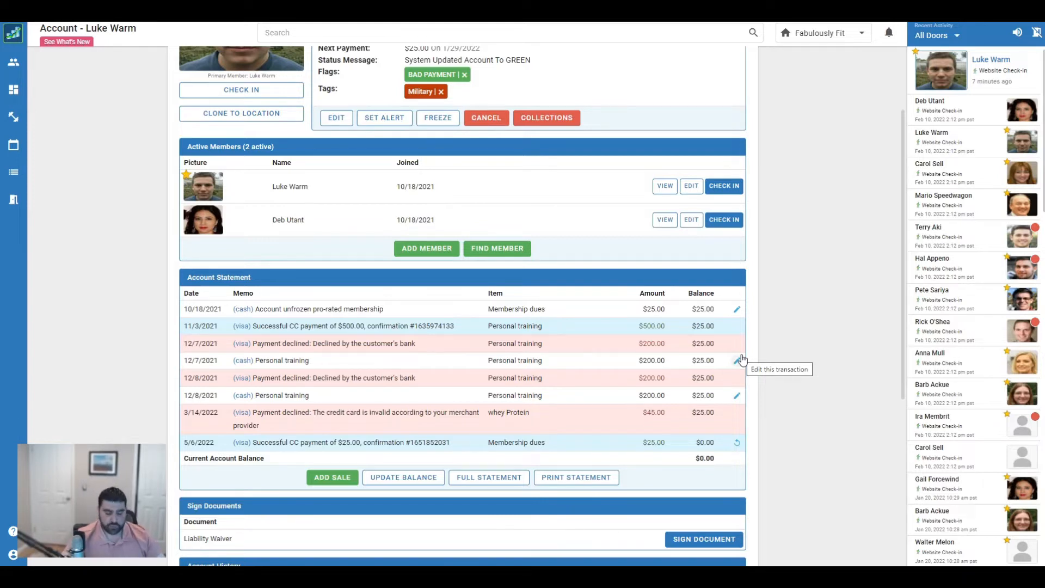
scroll(741, 358, up, 2)
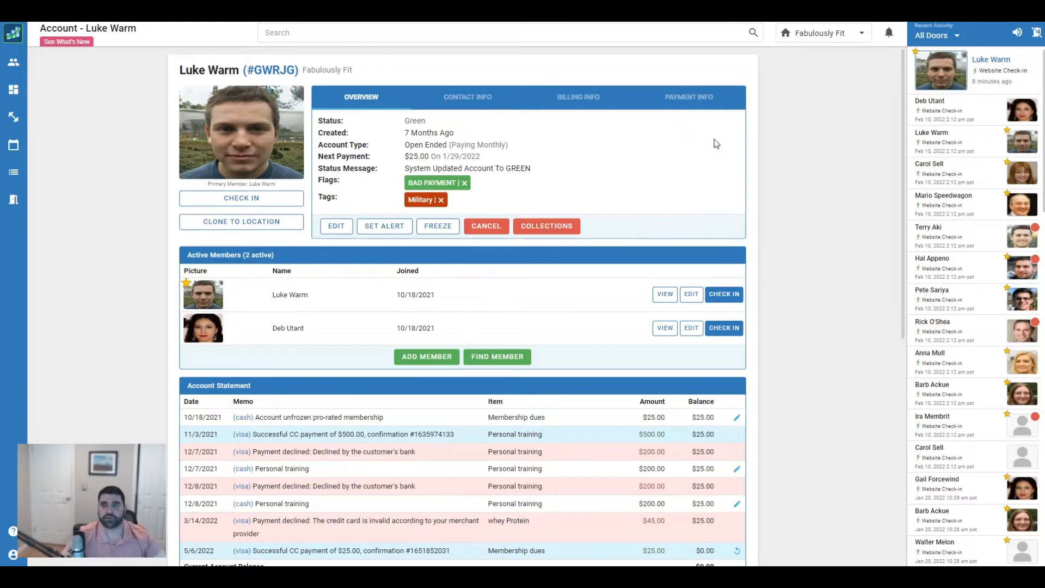
scroll(389, 187, down, 1)
scroll(390, 187, down, 3)
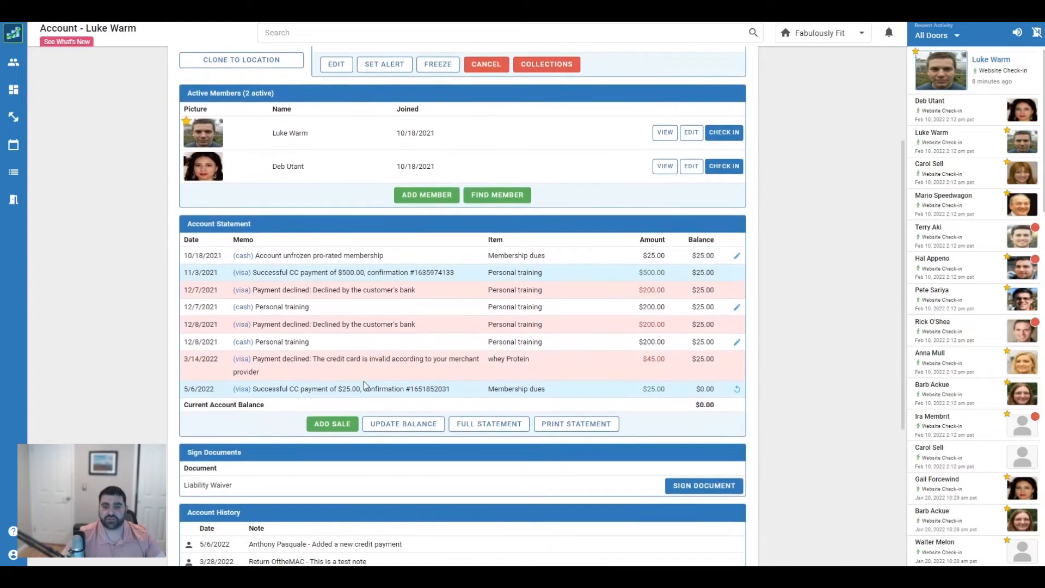
click(318, 425)
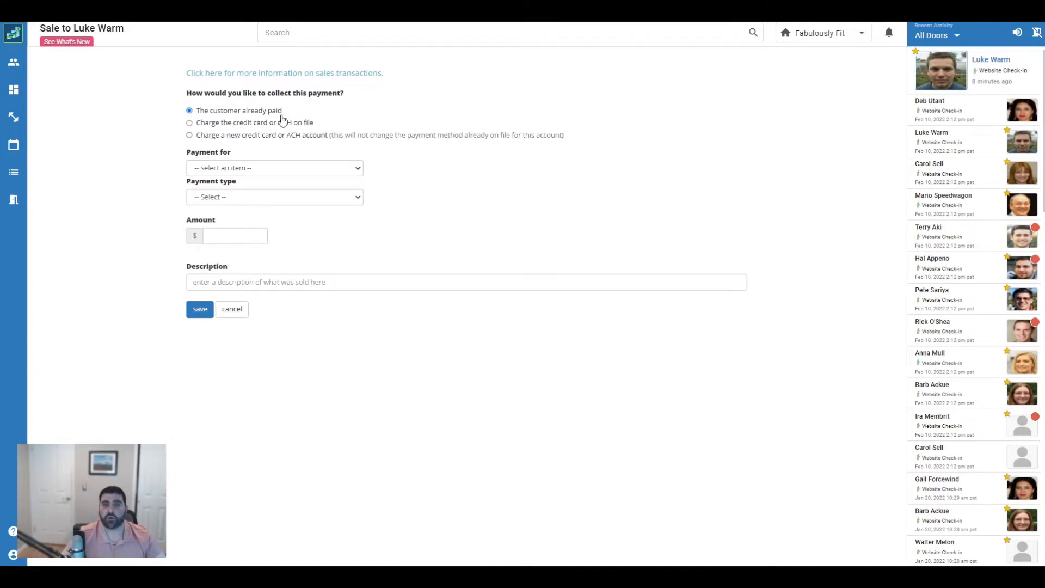
Save a $100 cash Membership dues payment described as 'prepaying monthly dues'
click(246, 173)
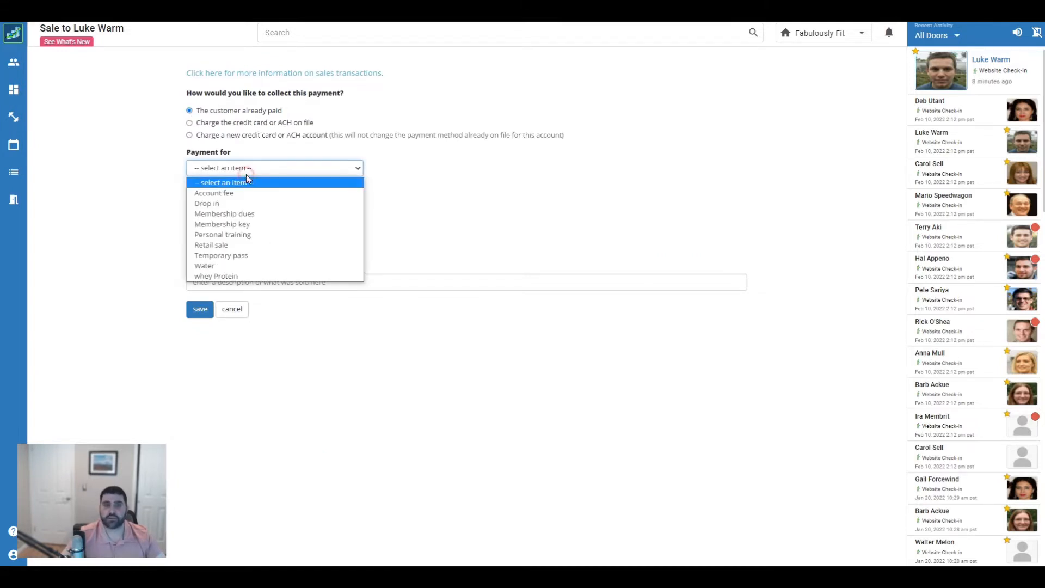
click(255, 212)
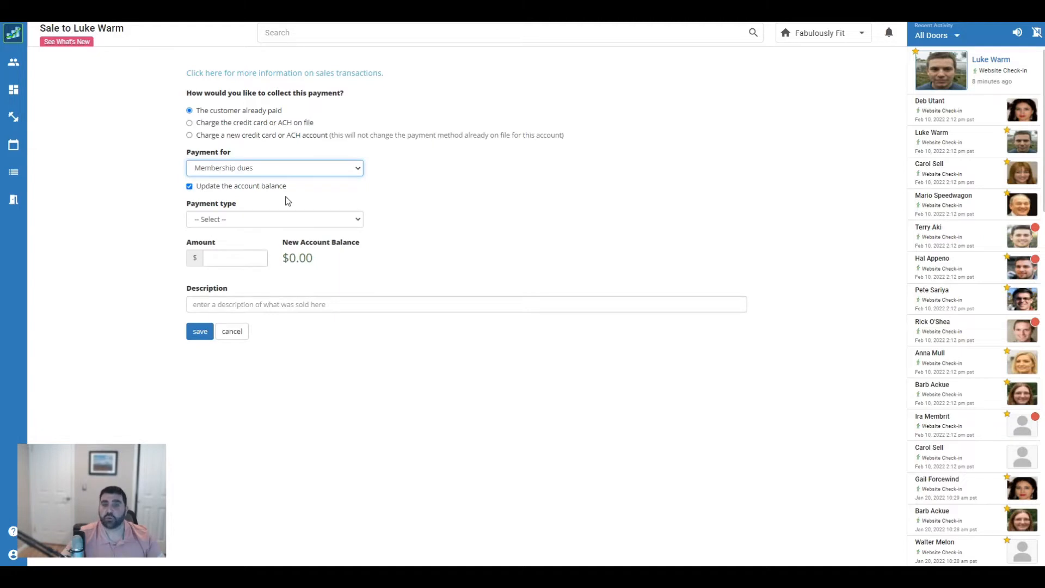
click(234, 221)
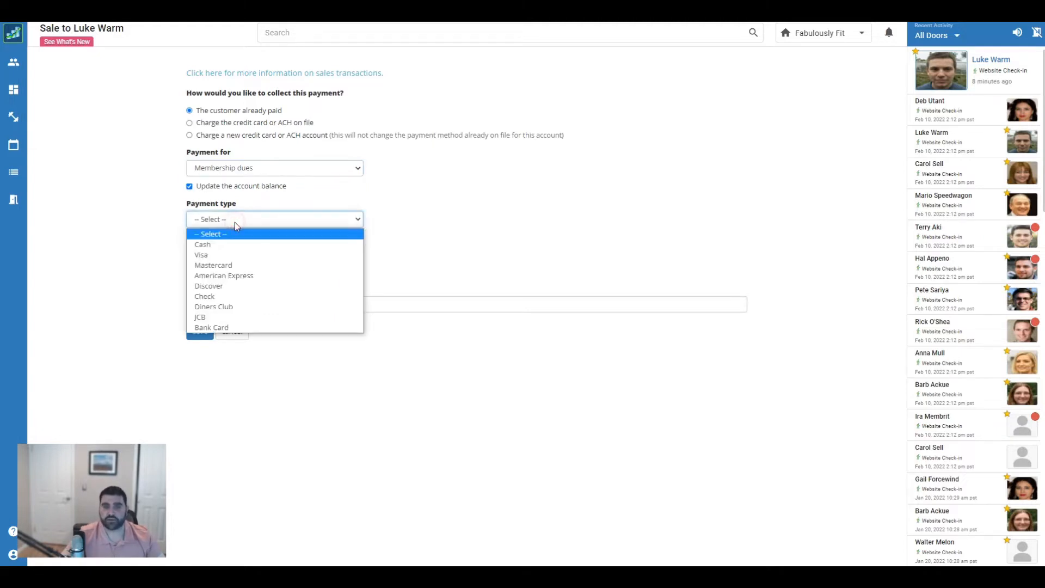
click(235, 244)
click(227, 261)
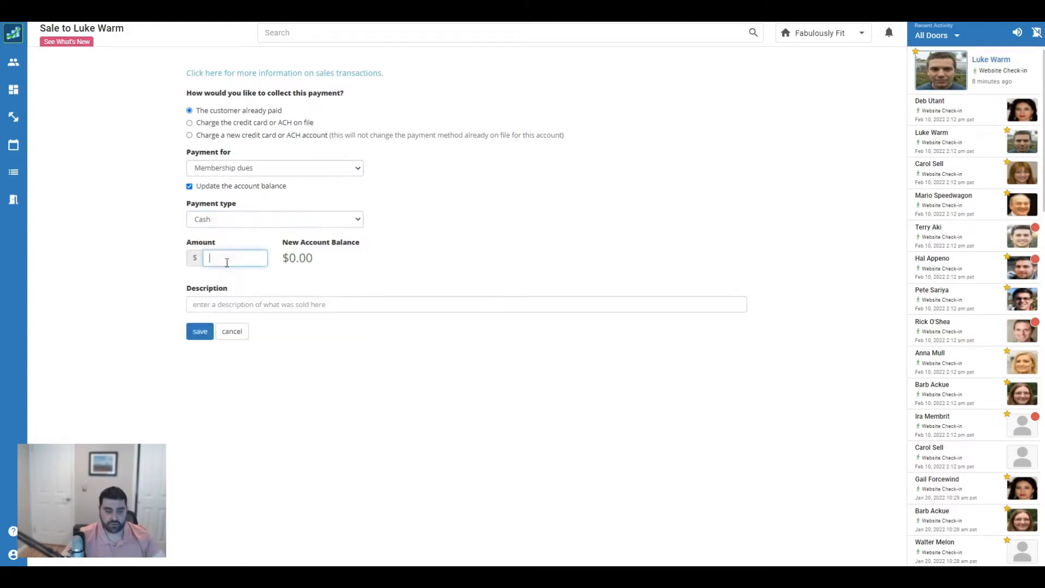
text(1000)
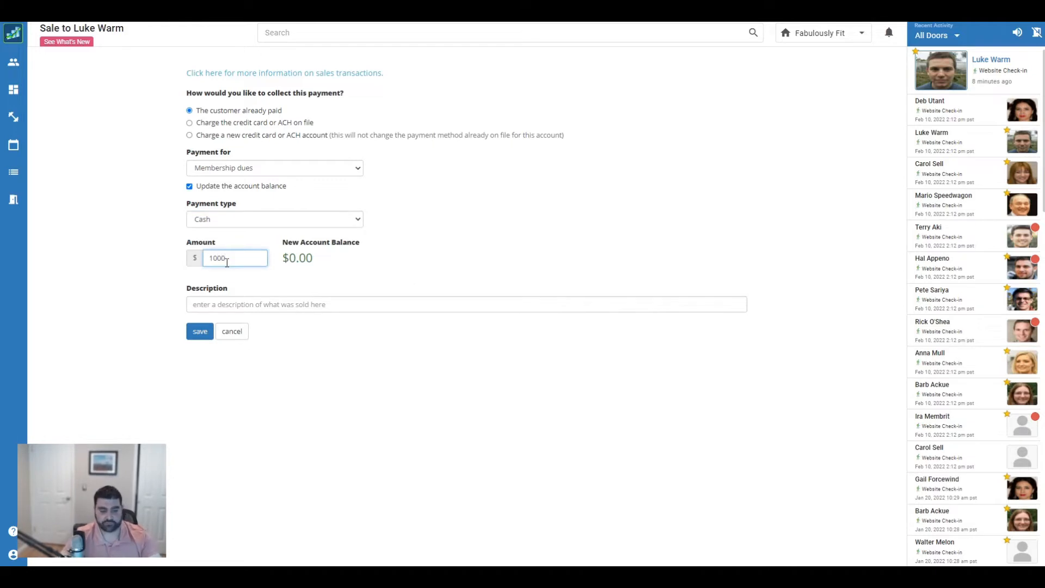
key(BackSpace)
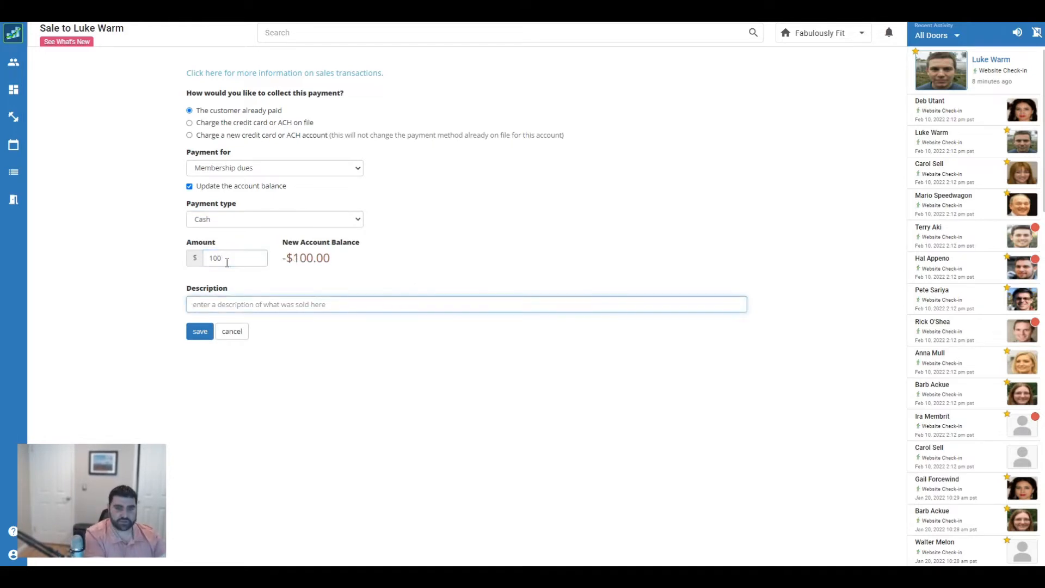
text(prepay)
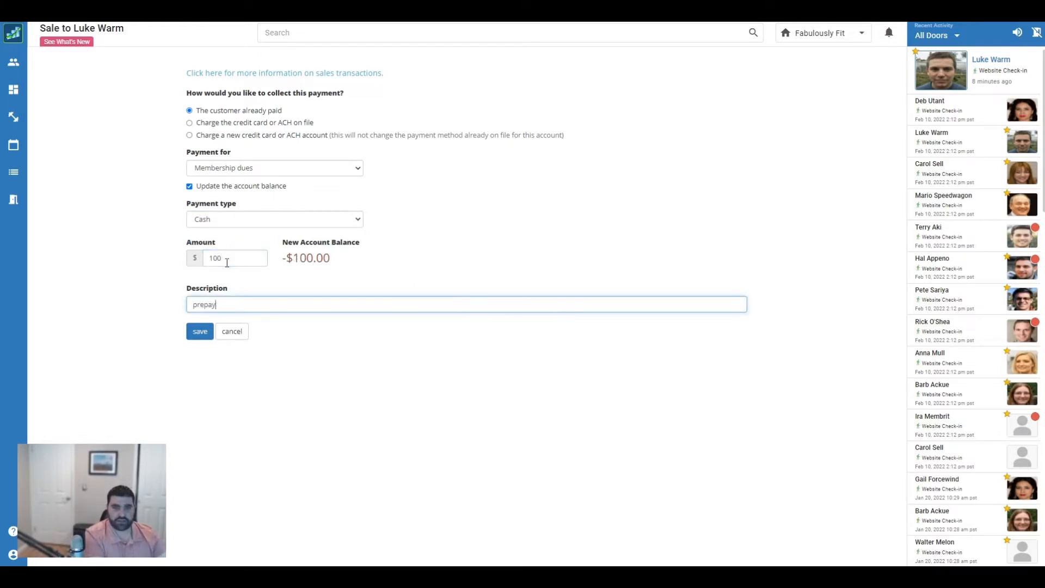
text(ing monthly dues)
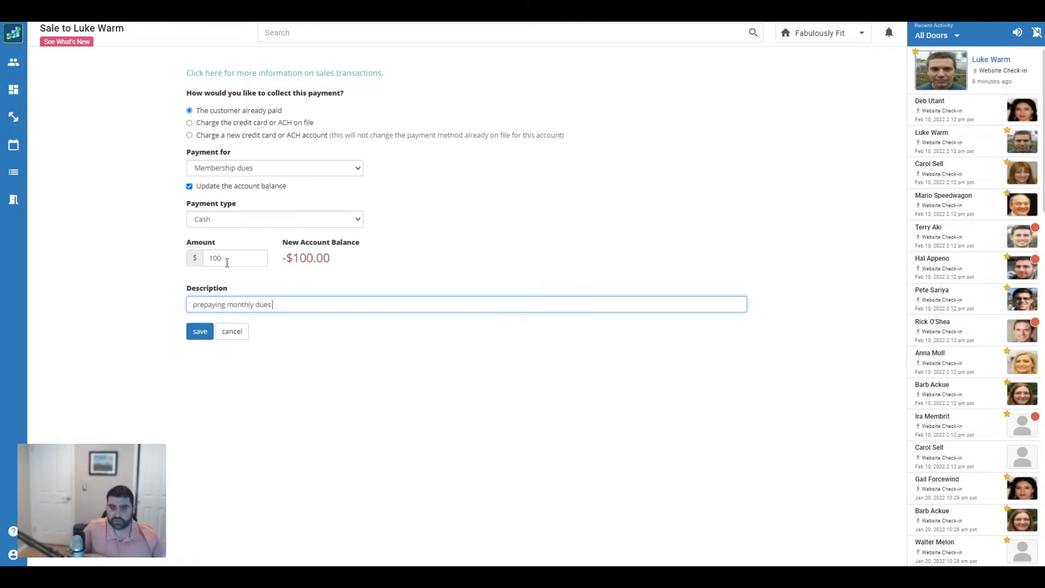
click(199, 333)
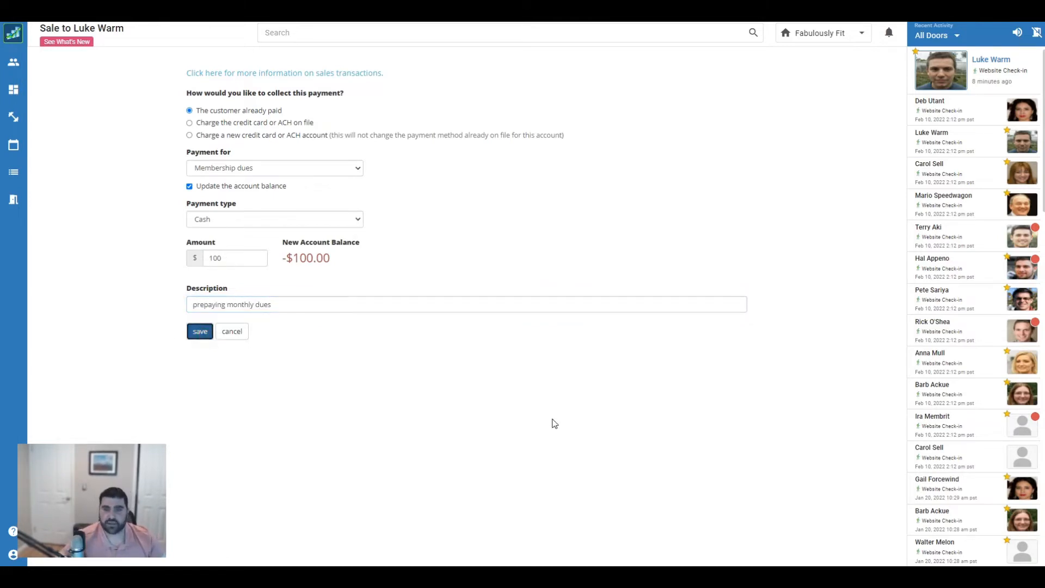
scroll(609, 400, down, 5)
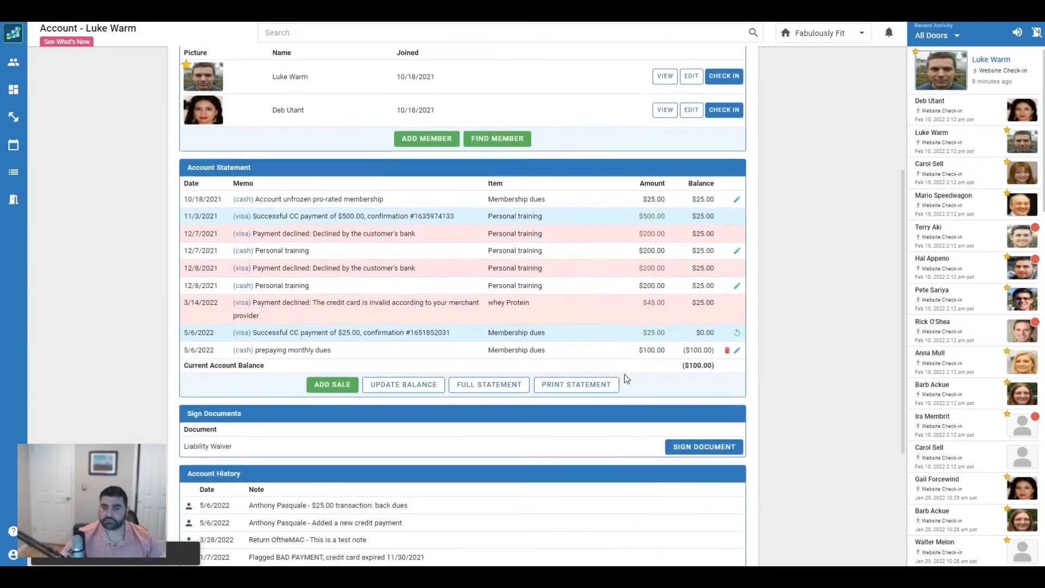
scroll(718, 385, up, 2)
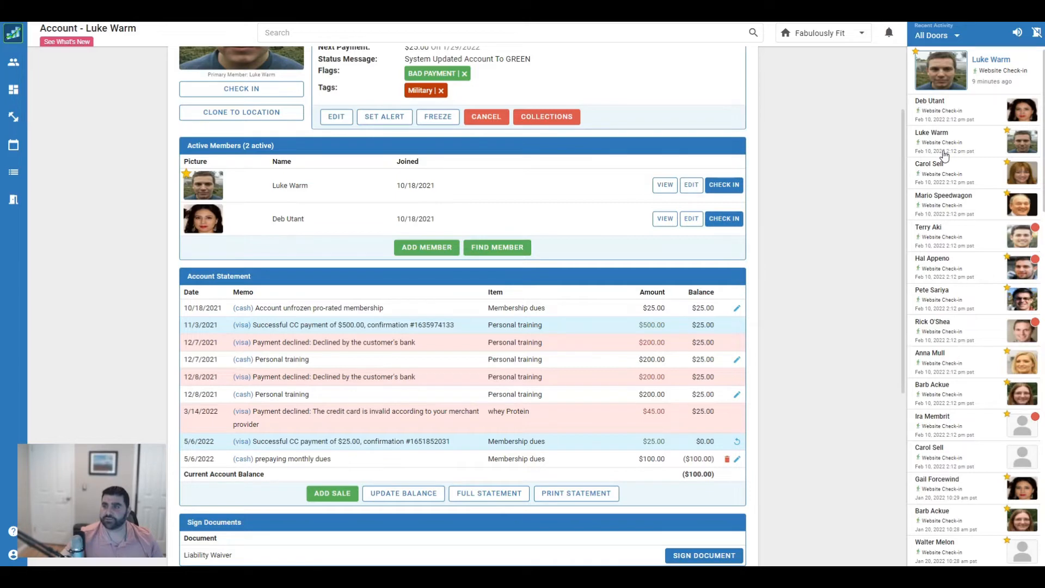
Move through Recent Activity members to the account with an empty statement and start a balance update
click(939, 181)
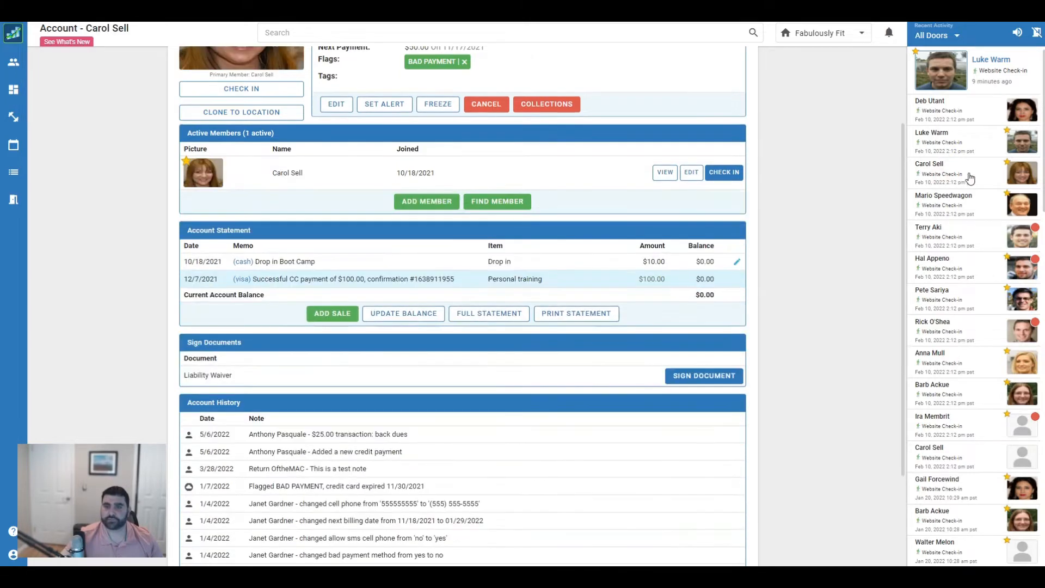
click(942, 236)
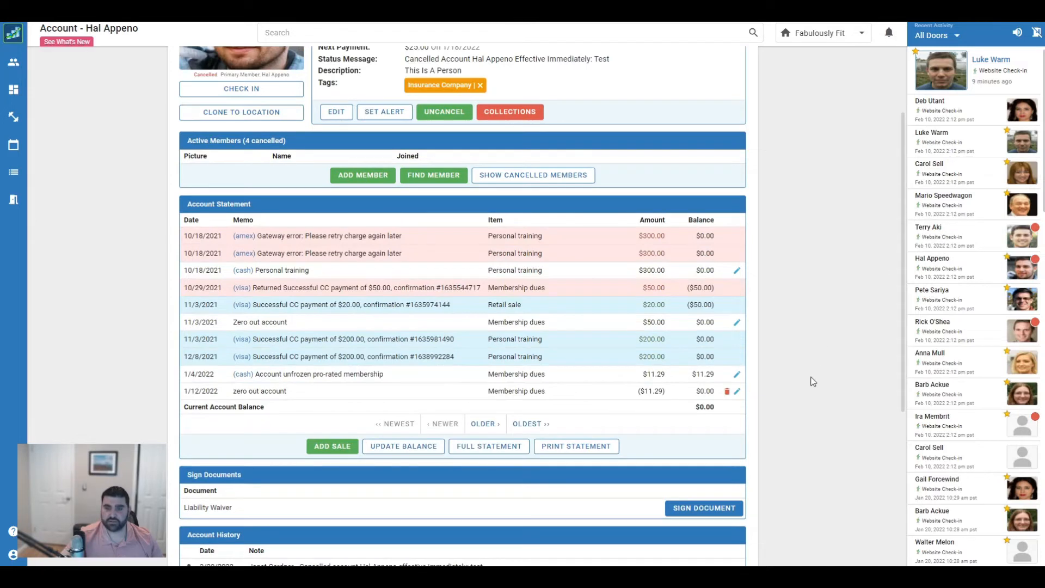
click(937, 204)
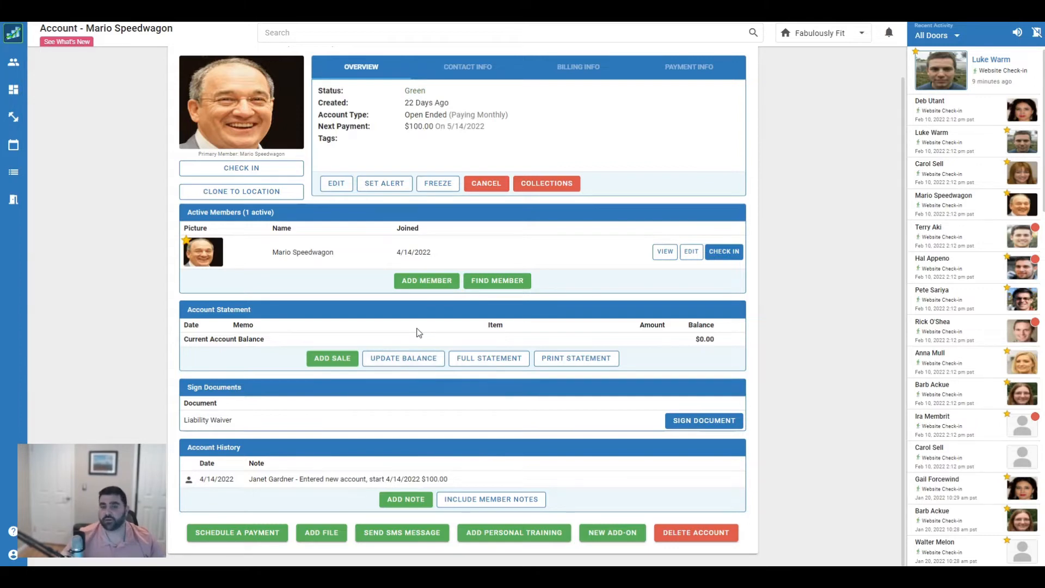
click(417, 360)
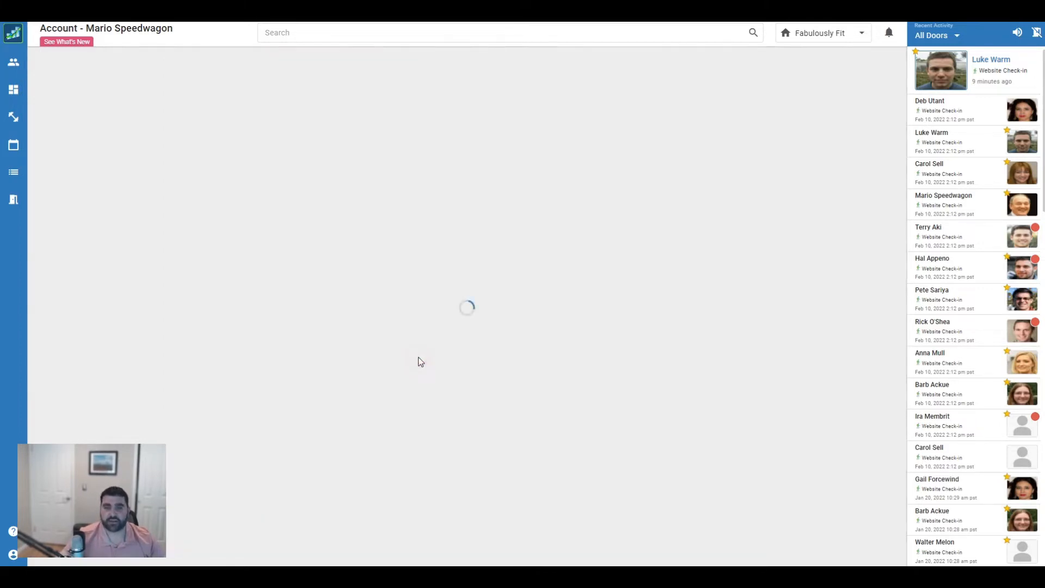
Add a $10 Account fee adjustment described as 'late fee'
click(284, 206)
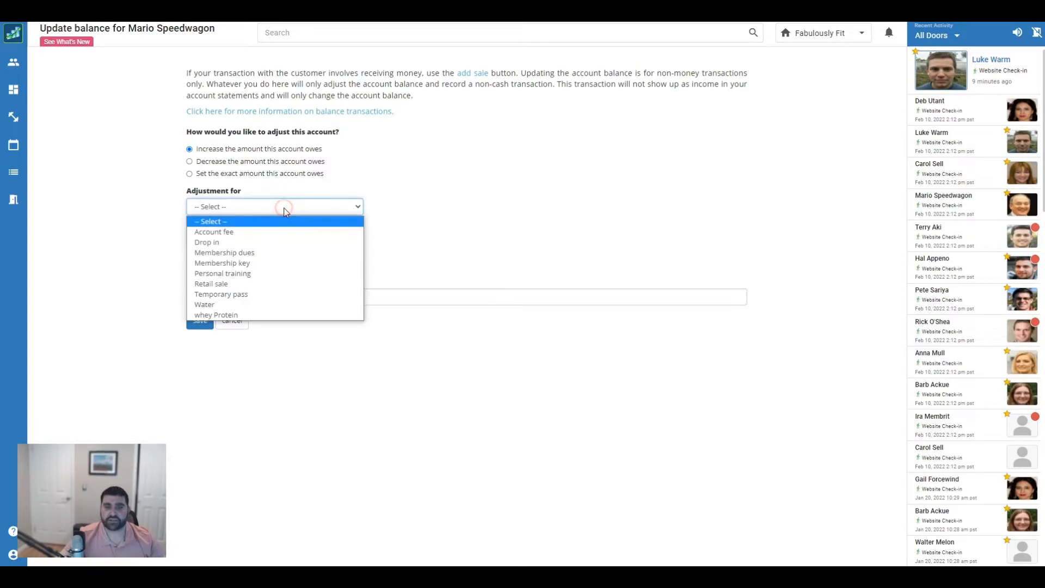
click(259, 232)
click(257, 238)
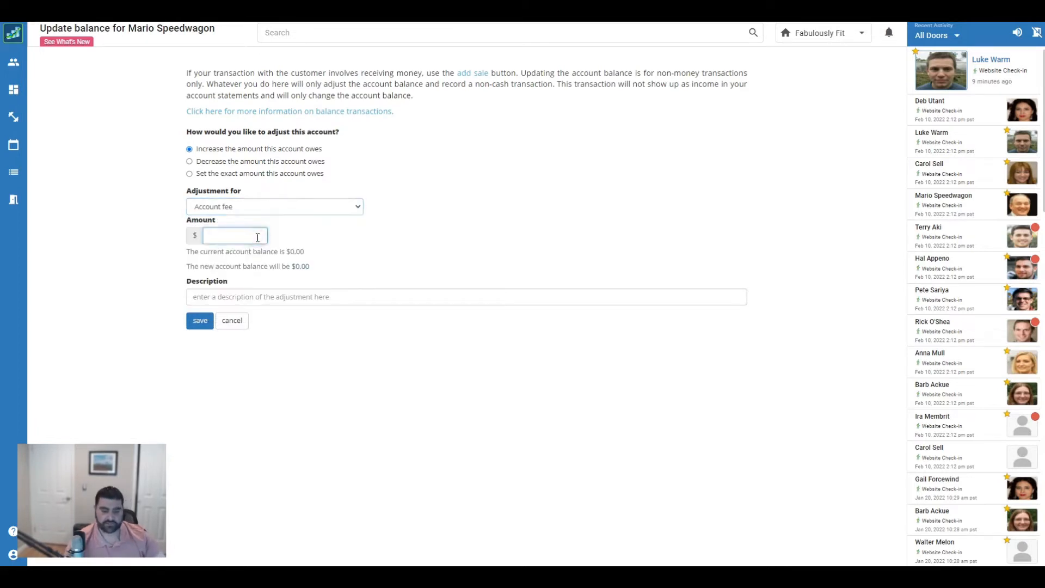
text(10)
click(342, 300)
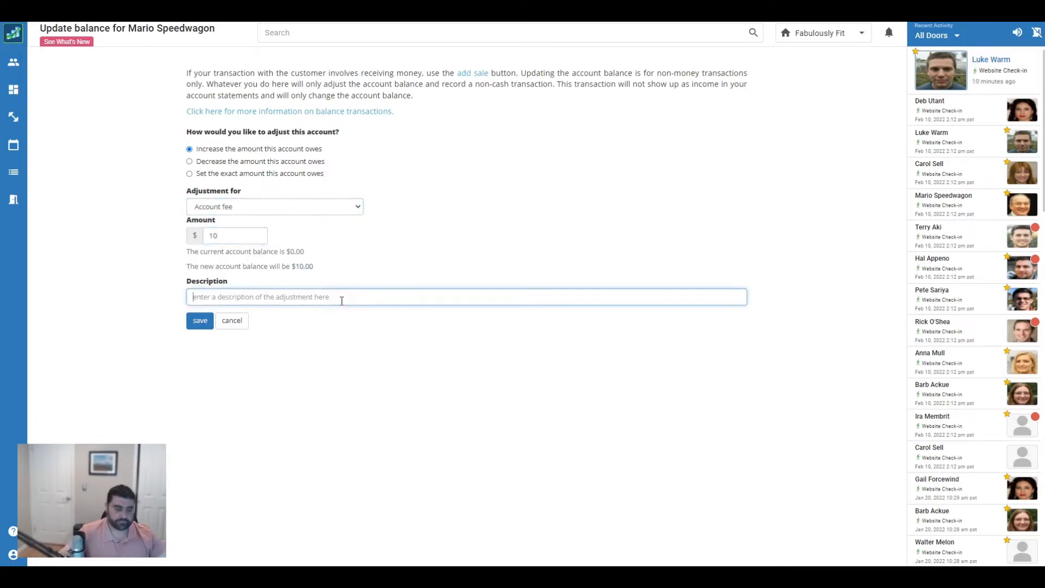
text(late fee)
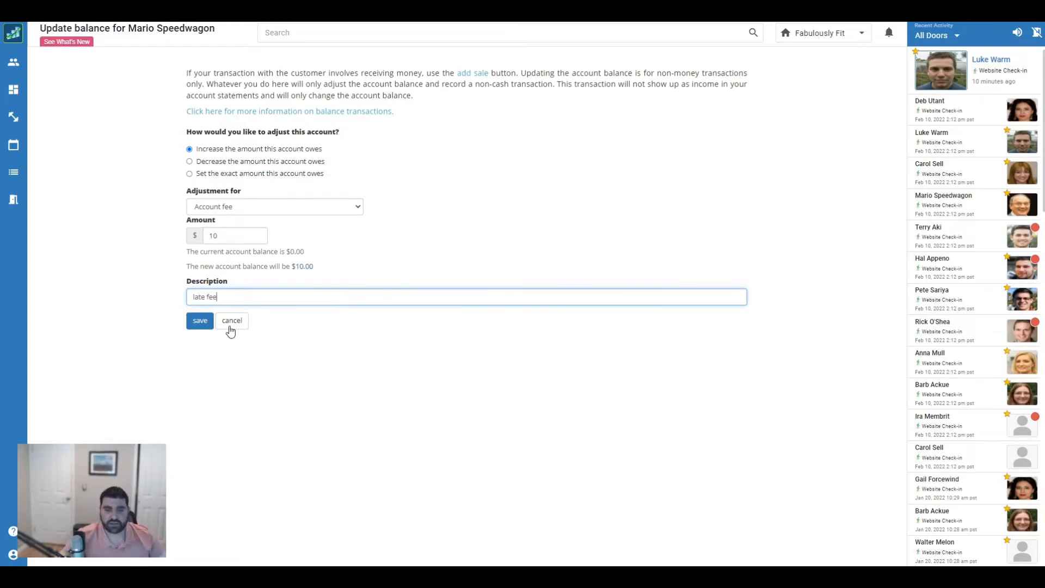
click(200, 321)
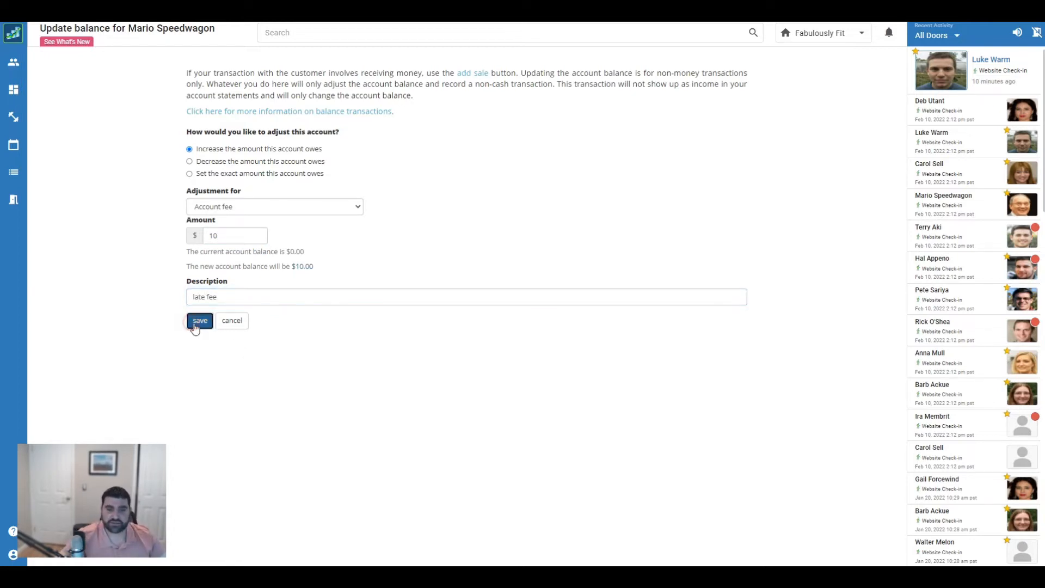
scroll(649, 329, down, 1)
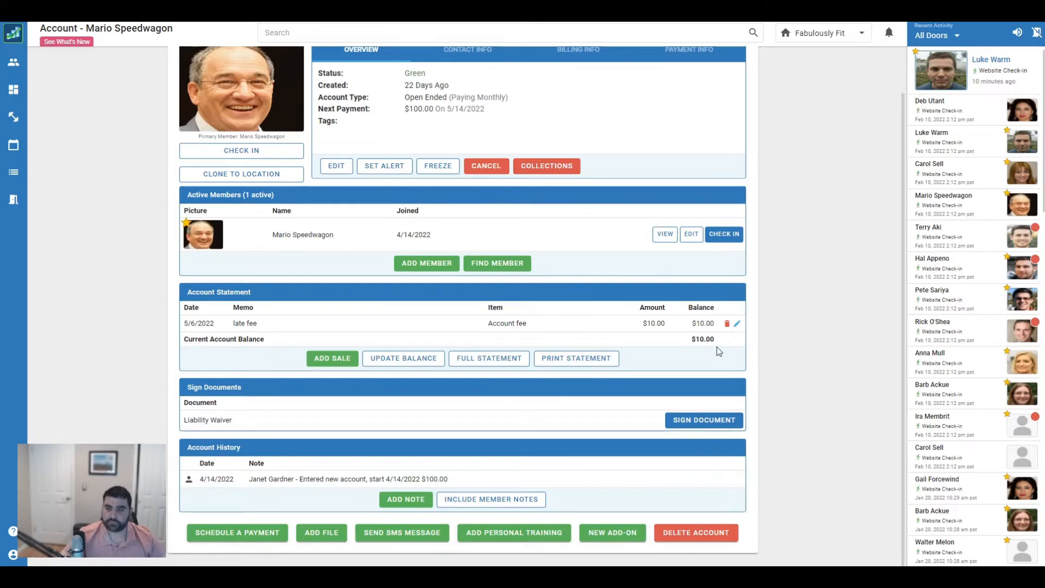
Decrease the balance by $10 under Membership dues with the description 'waive late fee'
click(427, 360)
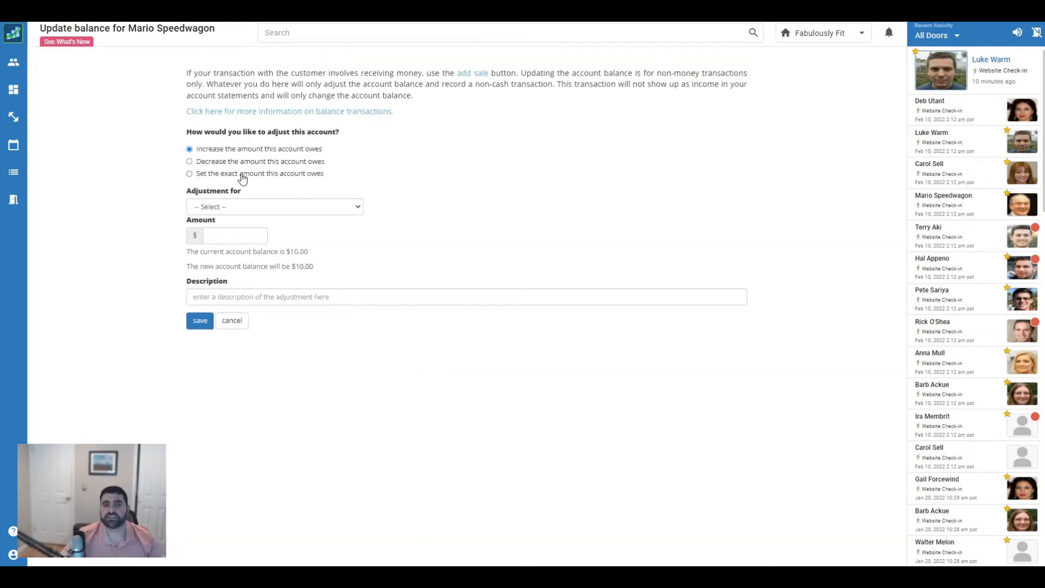
click(192, 161)
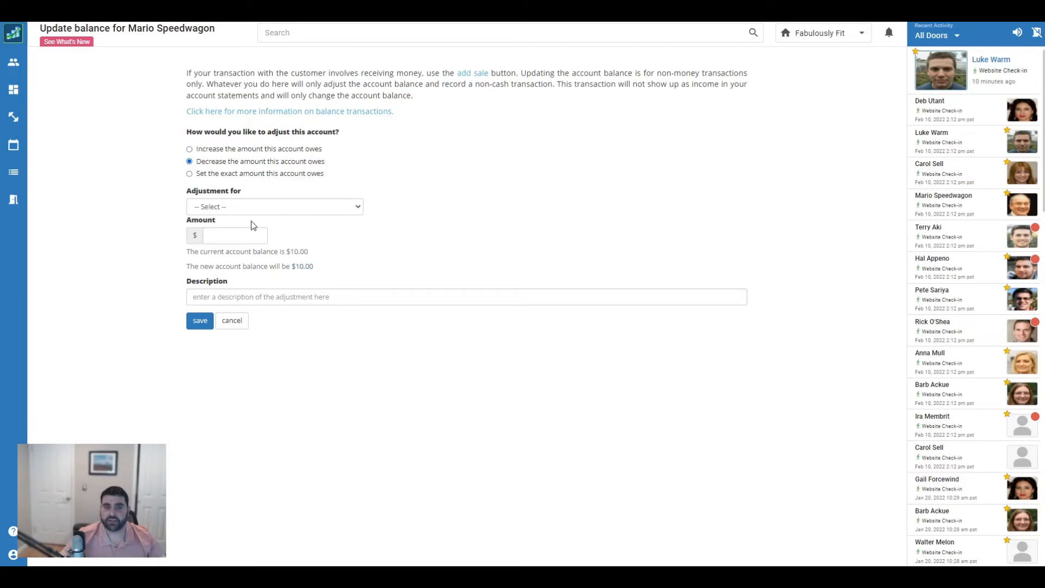
click(283, 221)
click(287, 249)
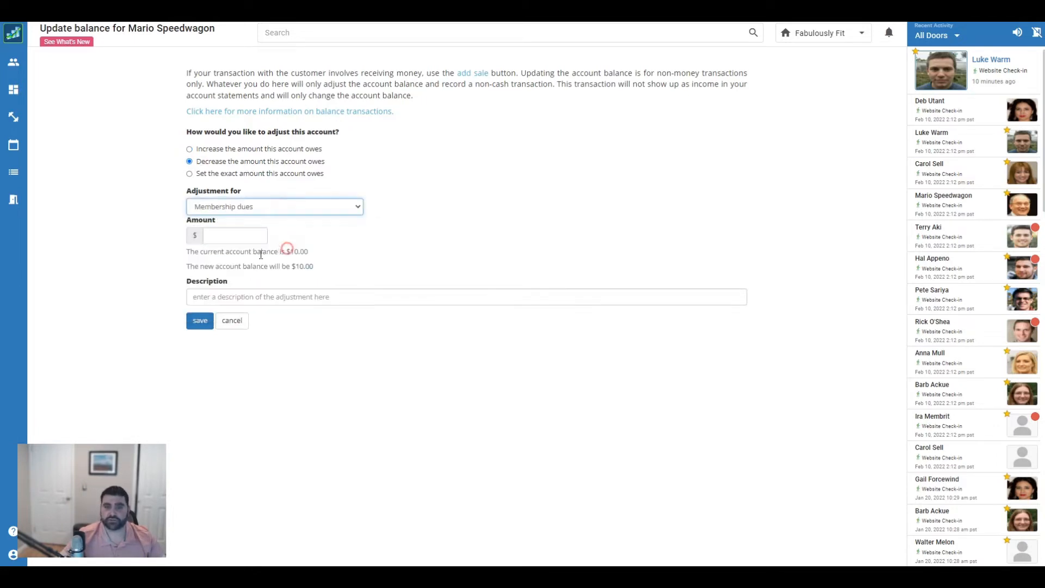
click(247, 229)
text(1)
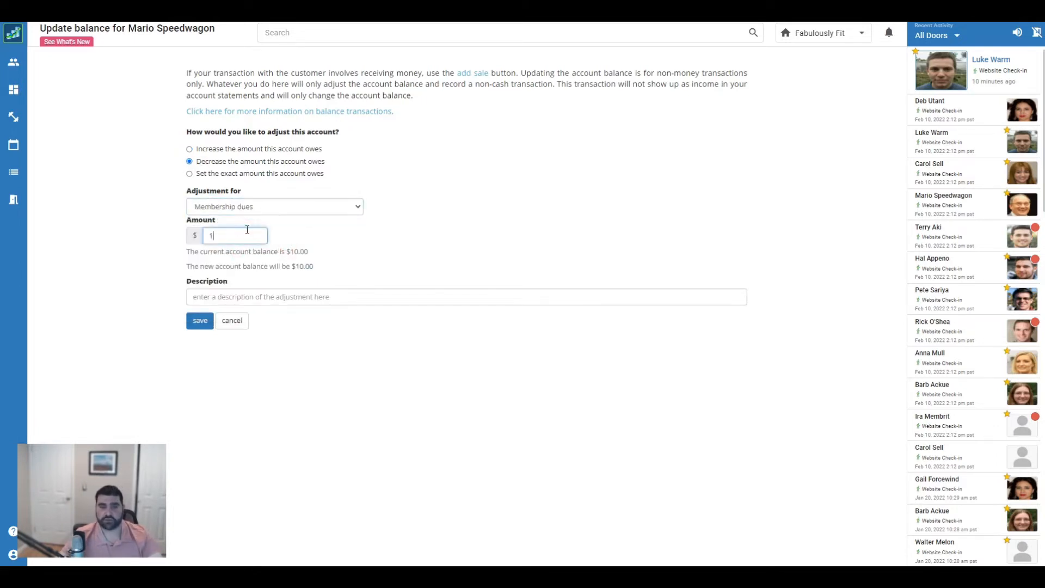
text(0)
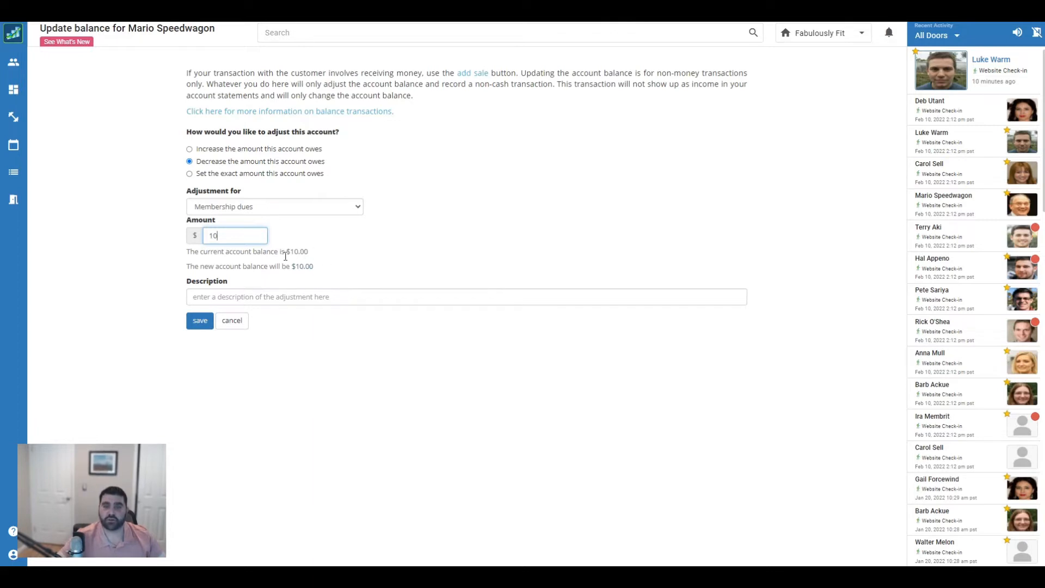
click(302, 296)
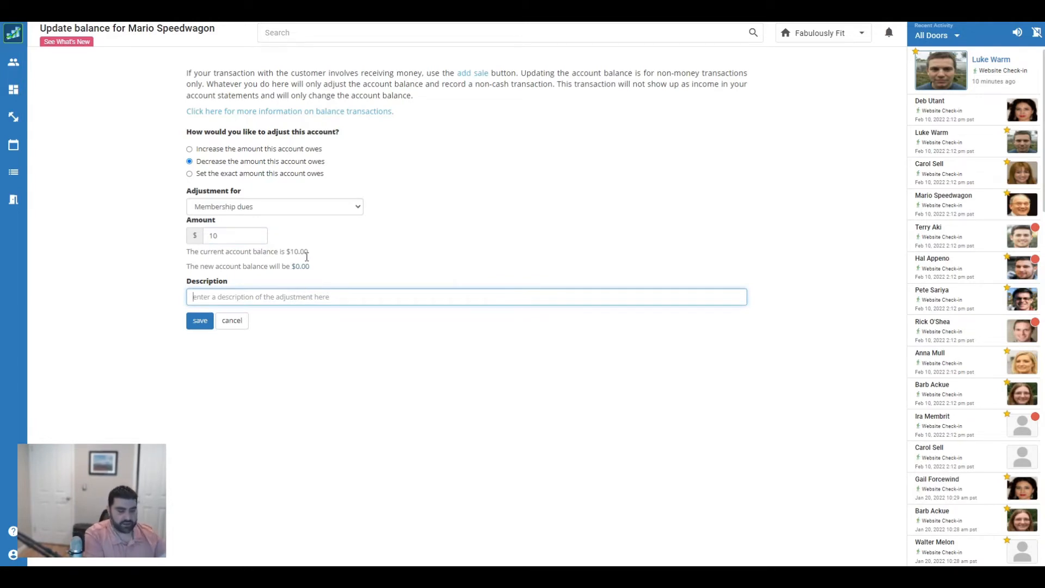
text(waive late fe)
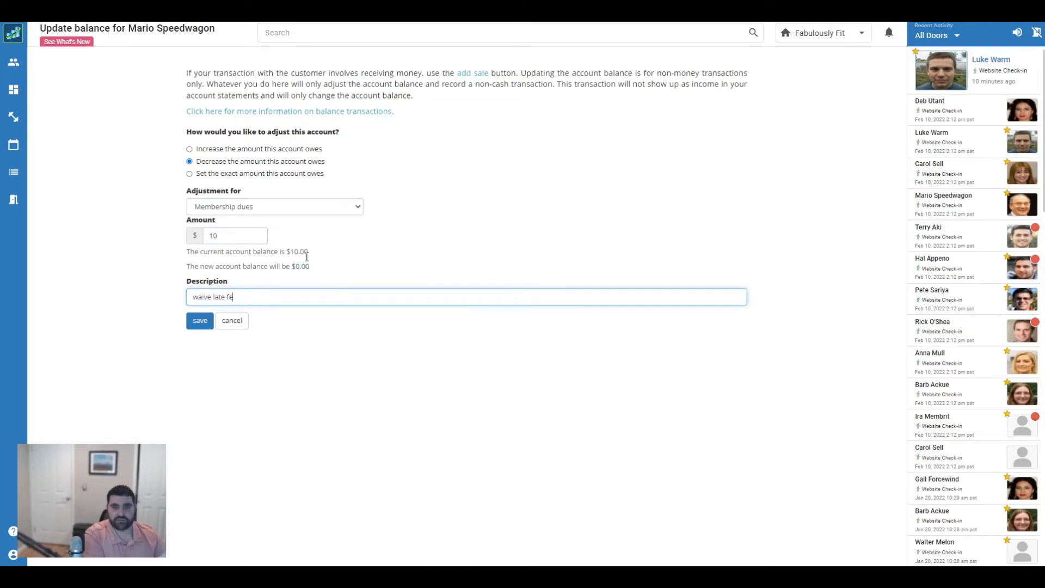
text(e)
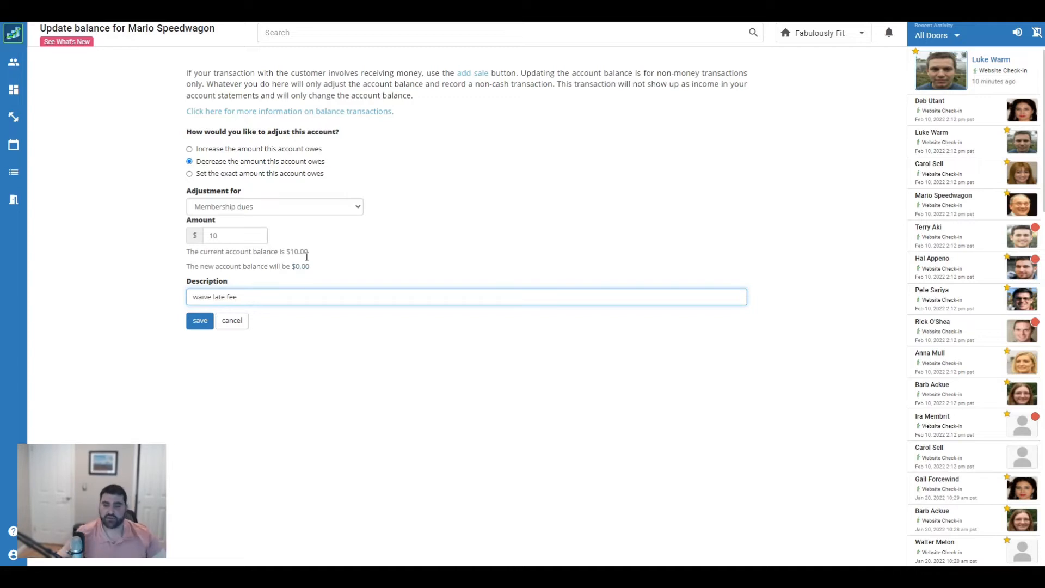
click(200, 320)
scroll(439, 208, down, 2)
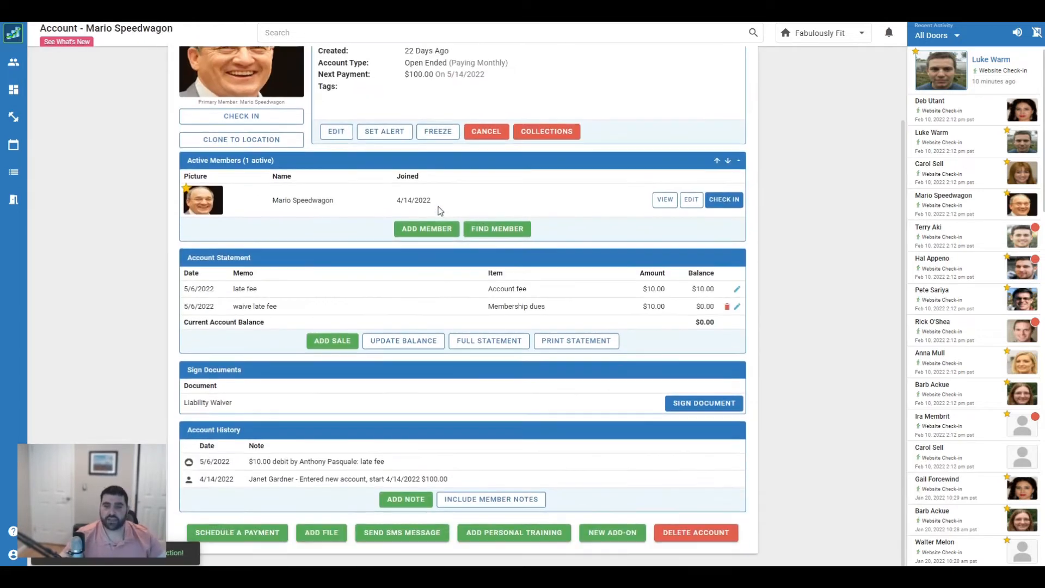
Check the statement's late fee and waiver entries and highlight the $0.00 current balance
scroll(567, 294, up, 2)
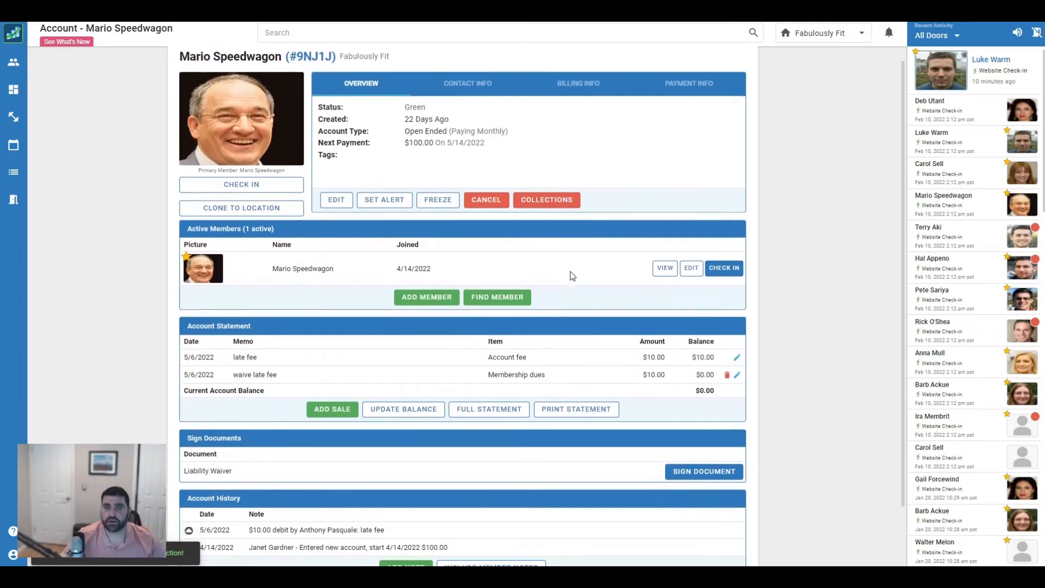
scroll(569, 276, down, 3)
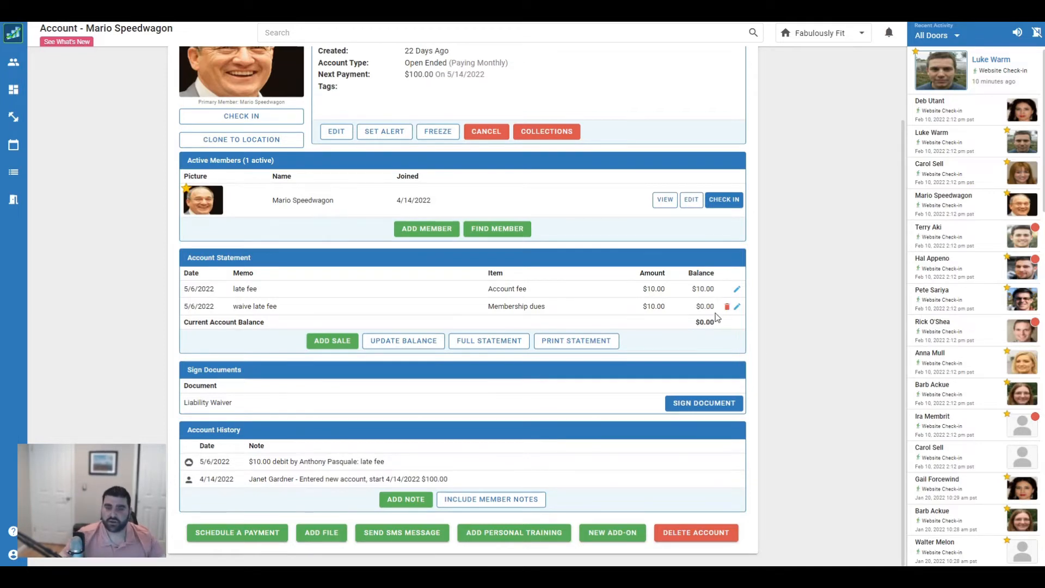
double_click(707, 322)
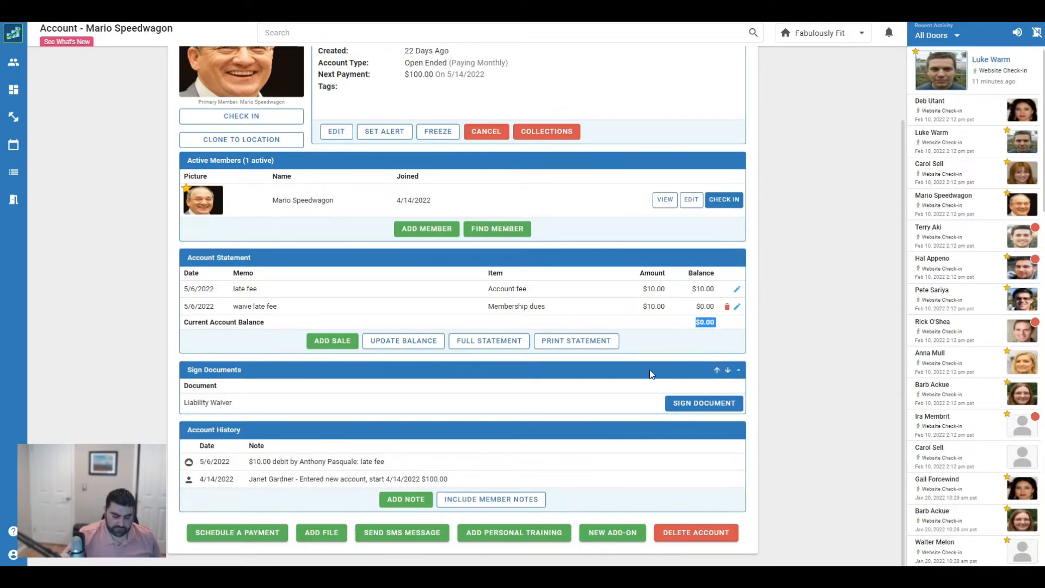
scroll(607, 362, up, 2)
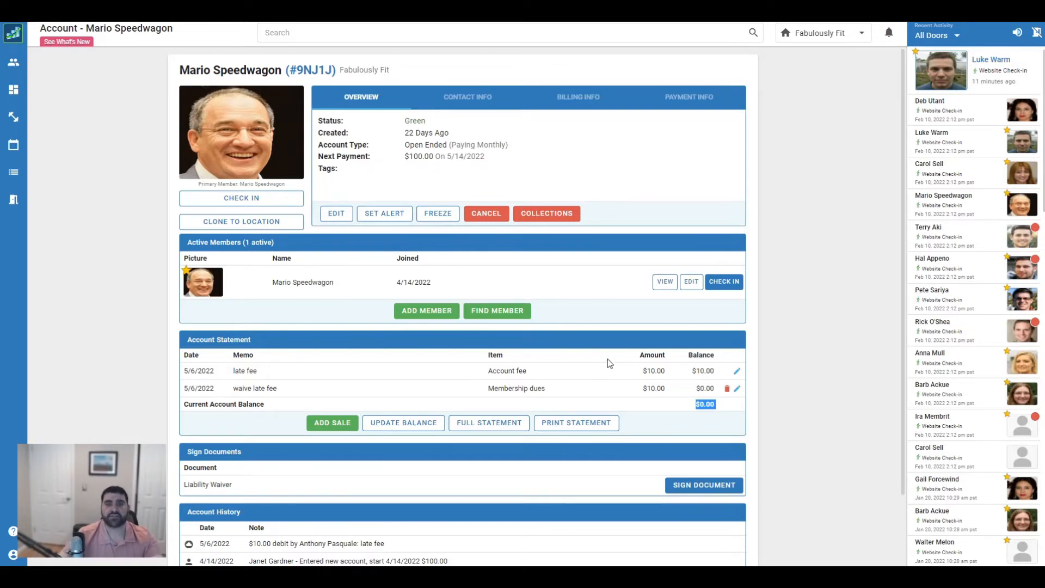
Freeze the member's payments starting immediately for 3 months with reason 'florida'
click(444, 223)
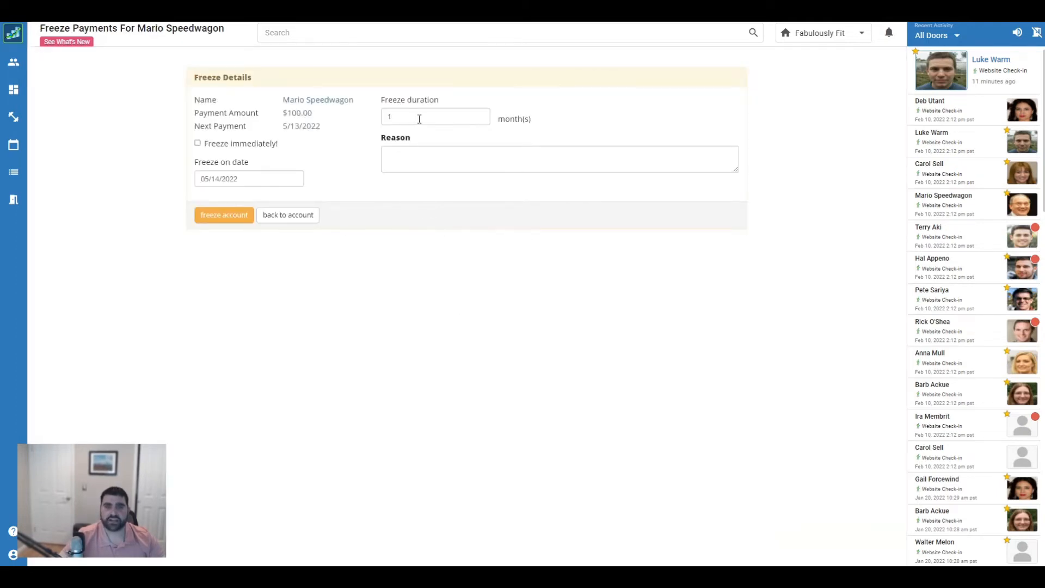
drag(419, 119, 364, 119)
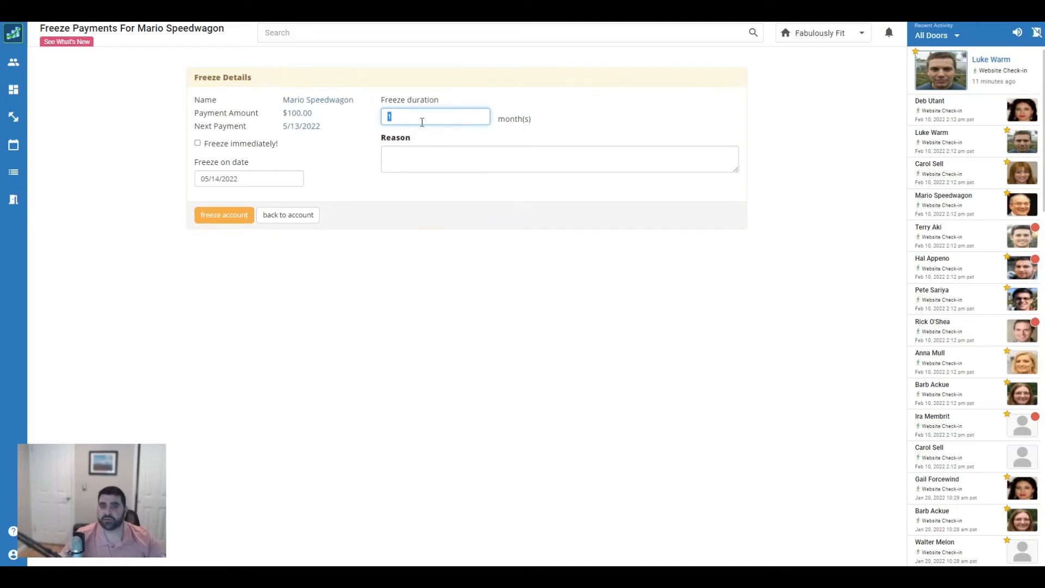
click(245, 180)
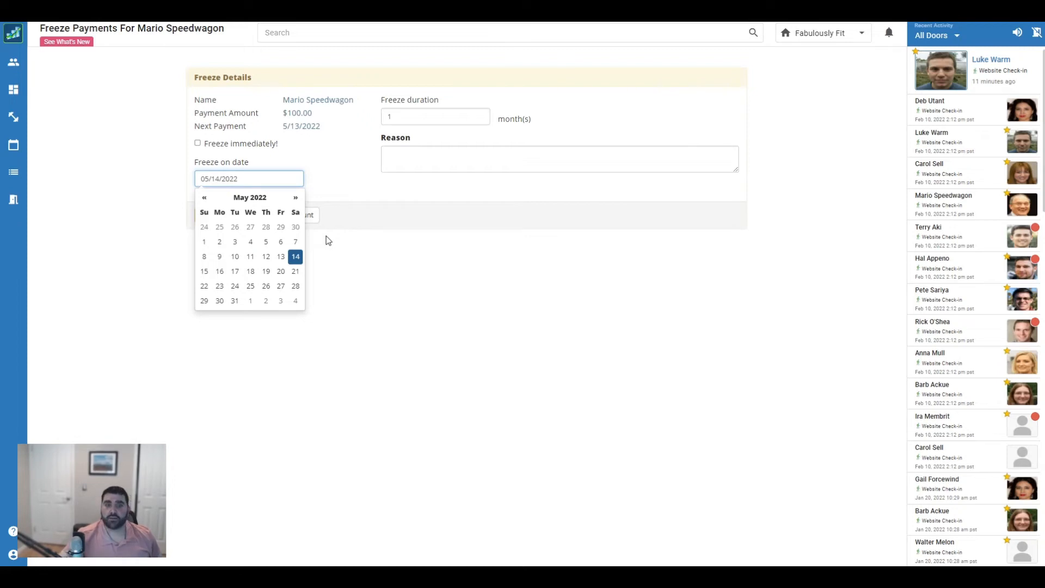
click(209, 148)
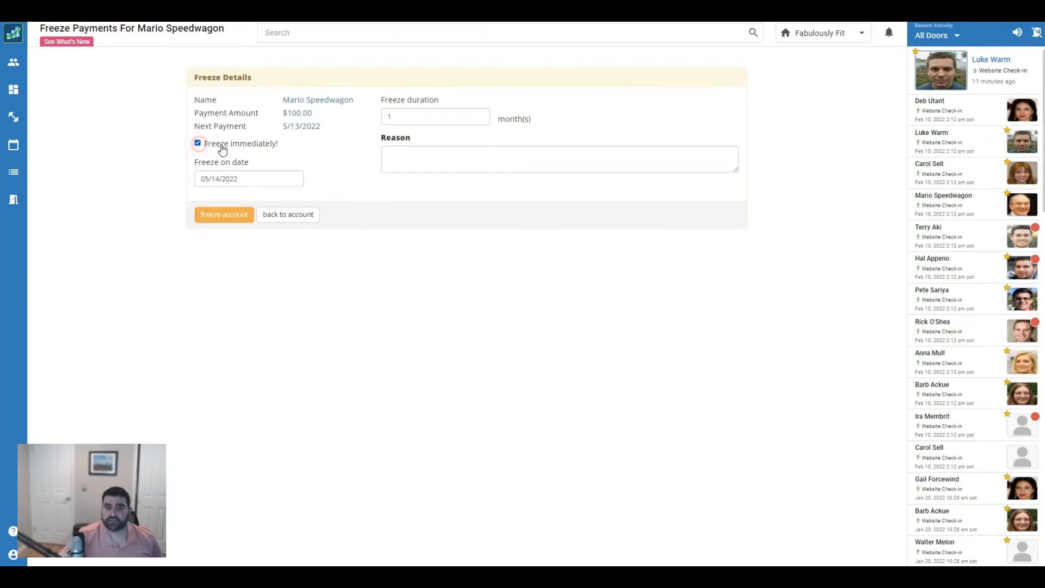
key(Tab)
text(3)
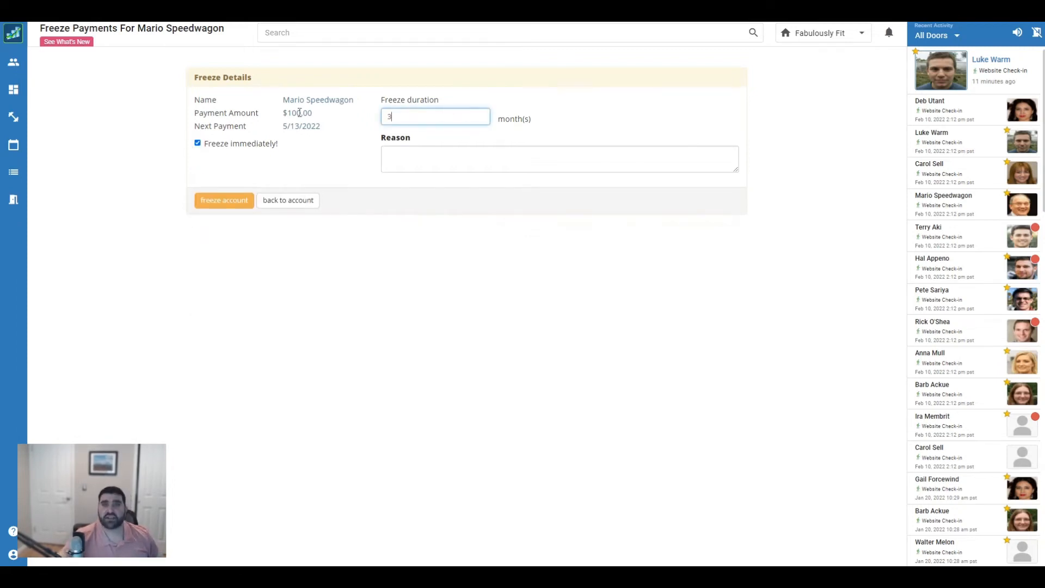
click(531, 167)
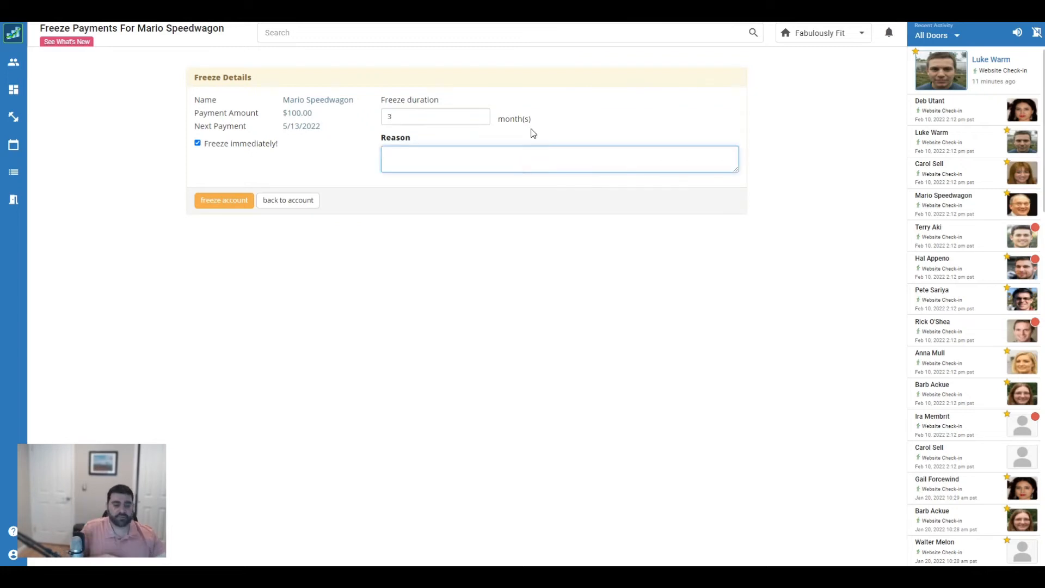
text(florida)
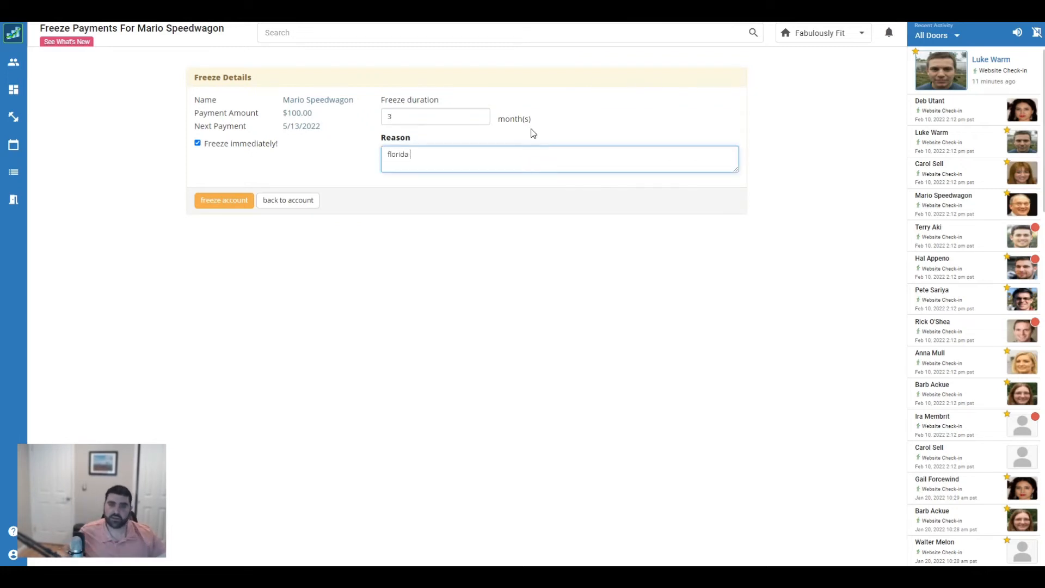
click(220, 201)
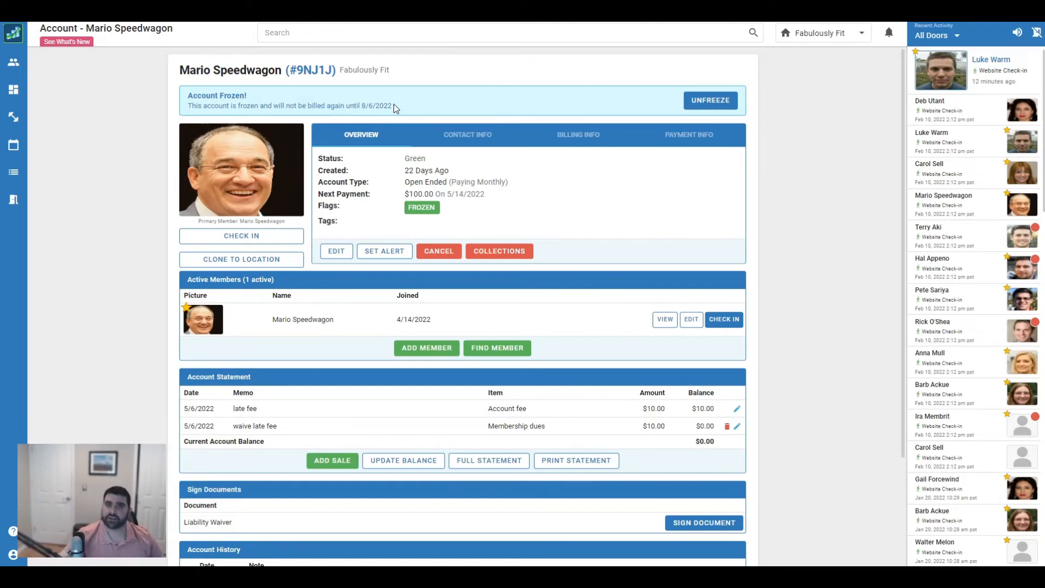
Unfreeze the account with the prorated payment set to 0.00
click(705, 110)
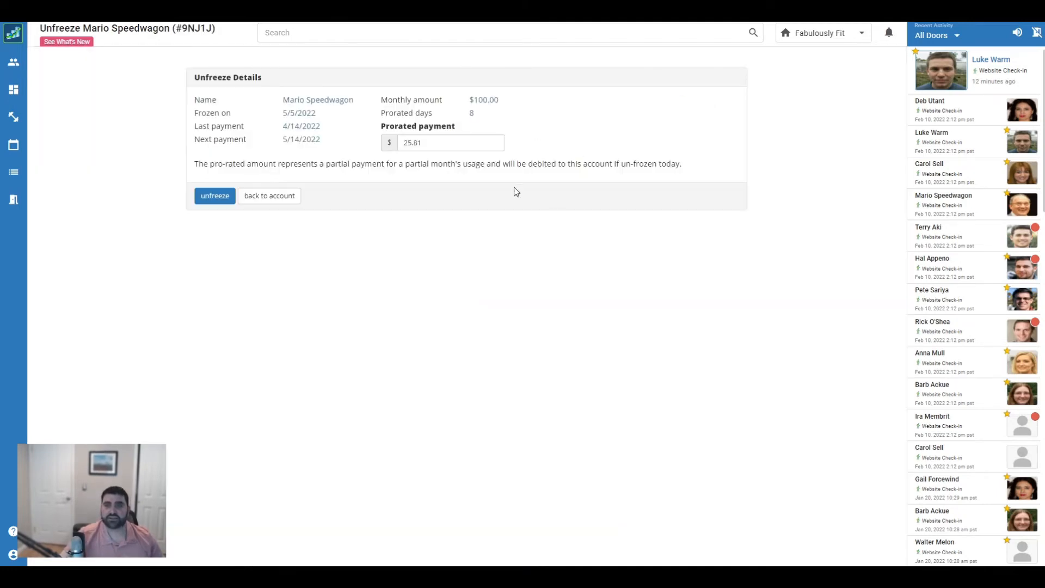
double_click(448, 143)
text(0.00)
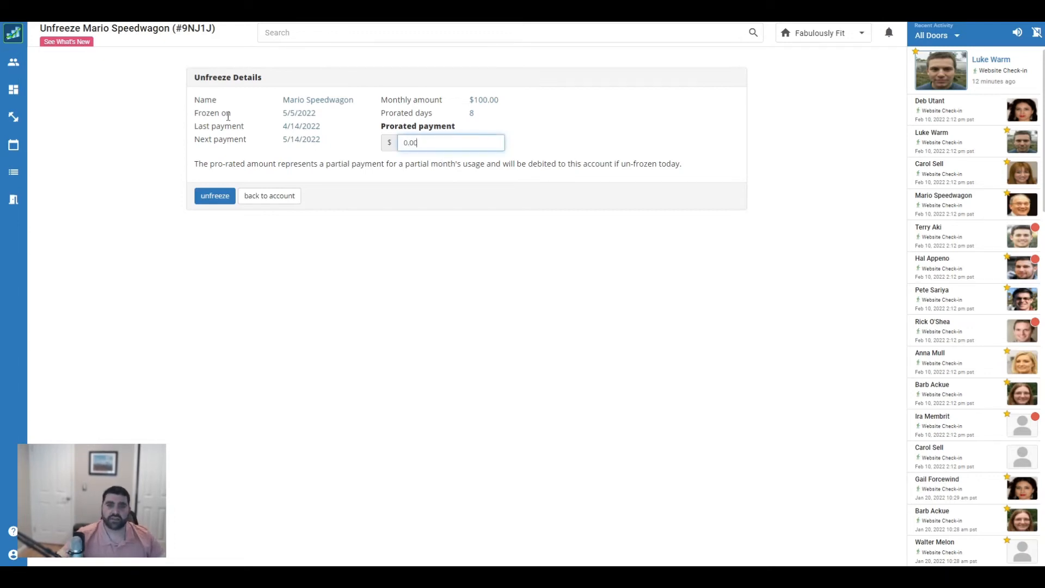
click(214, 198)
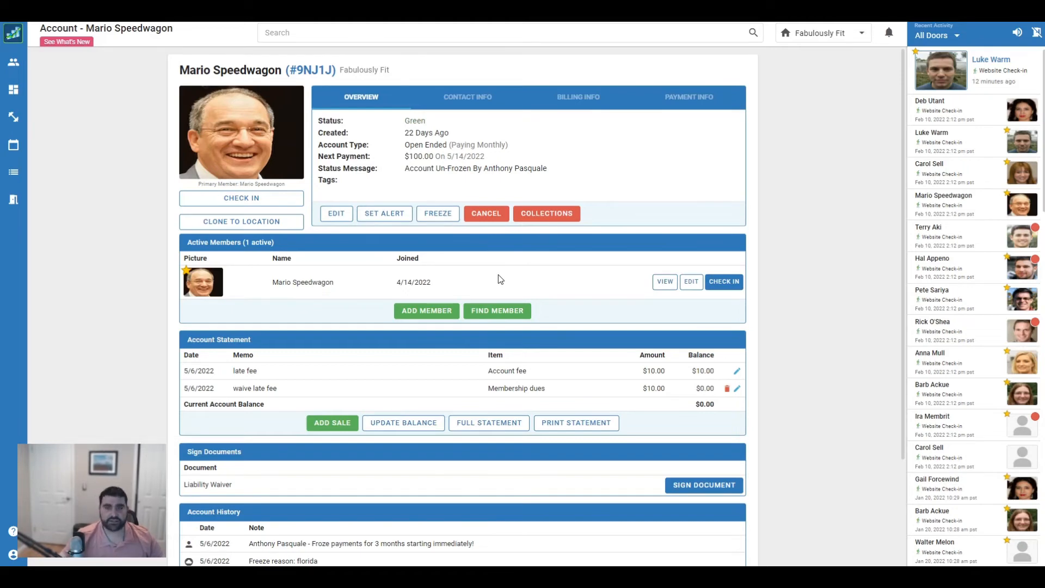
Schedule a non-immediate cancellation dated 08/16/2022 with reason 'moving'
click(486, 215)
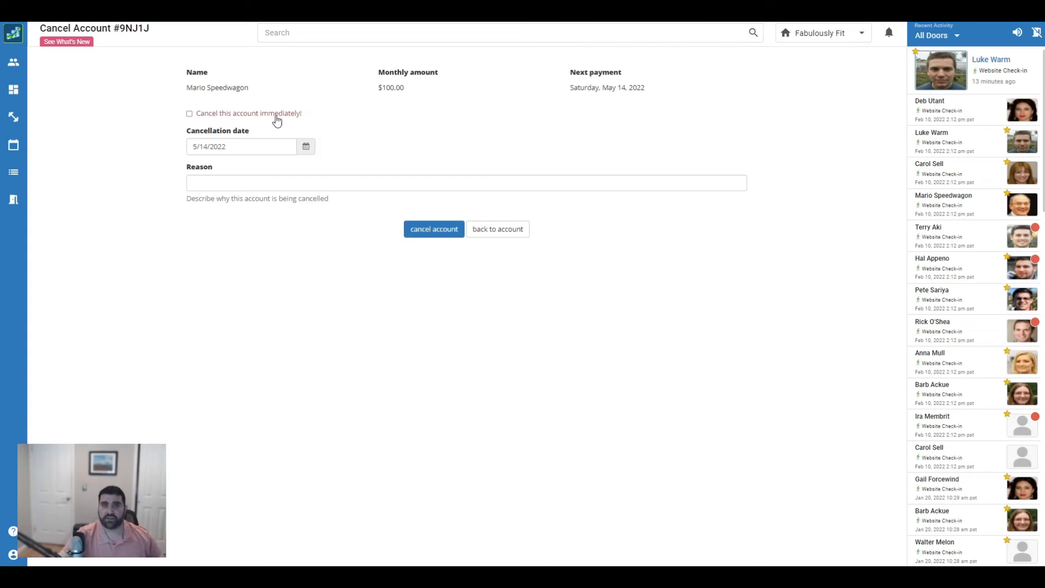
click(190, 114)
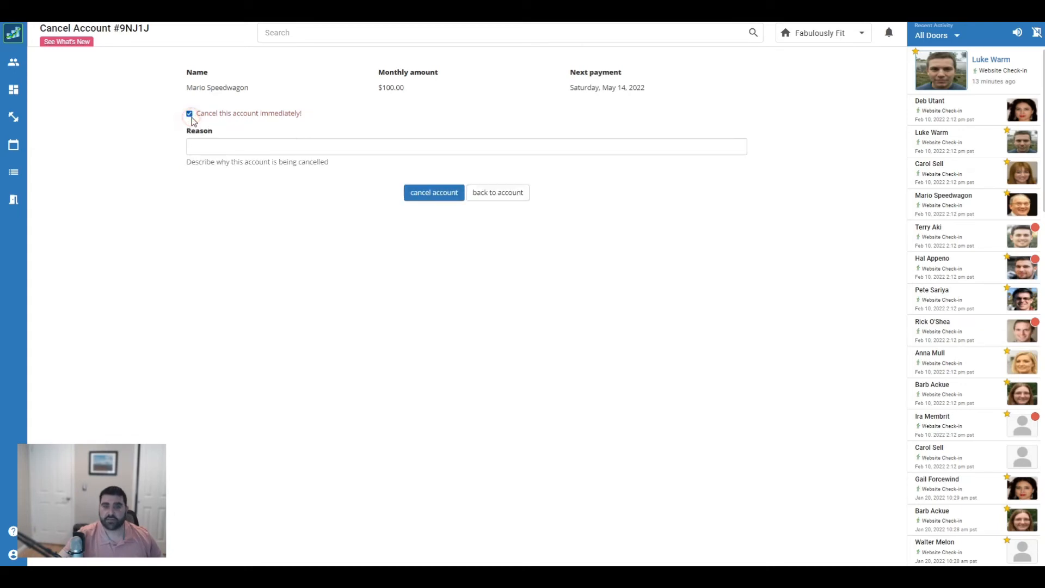
click(260, 157)
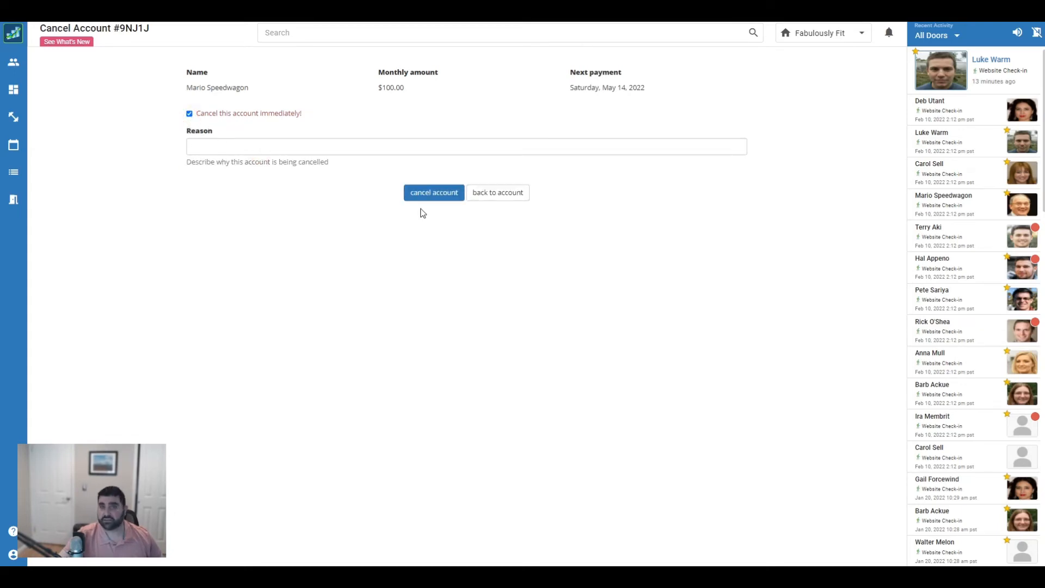
click(189, 114)
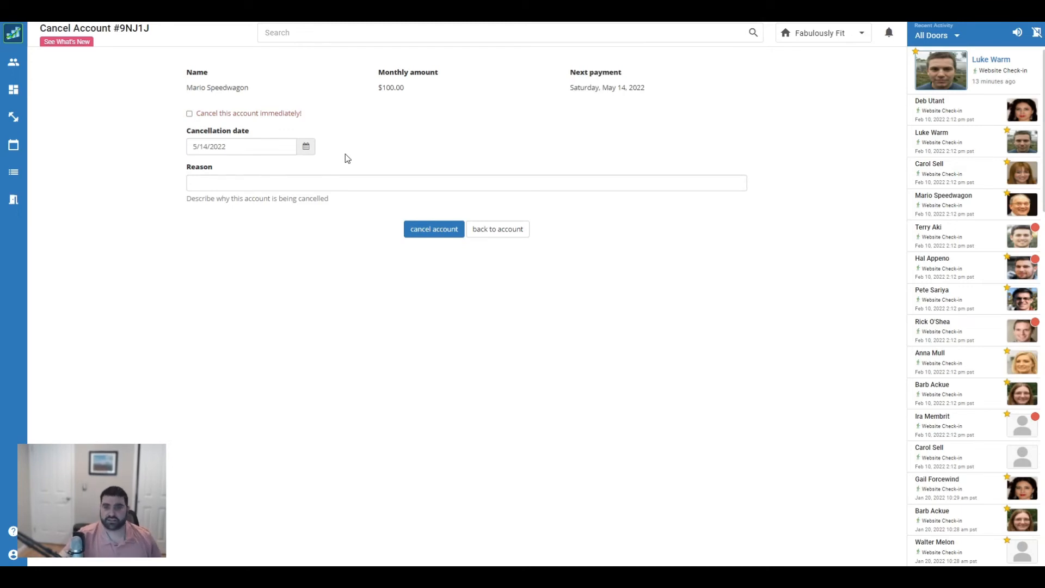
click(288, 152)
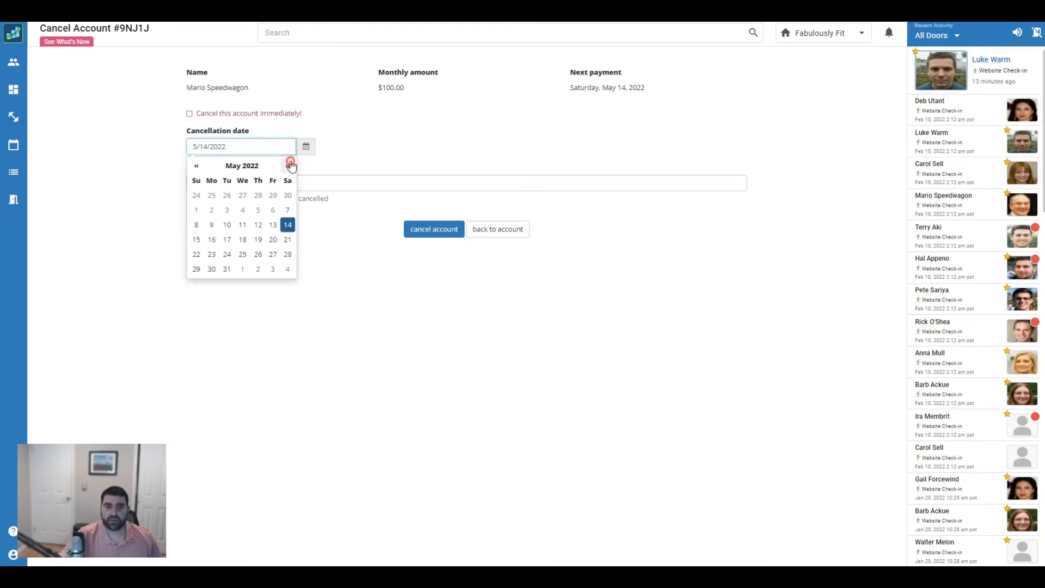
click(290, 165)
click(290, 165)
click(290, 166)
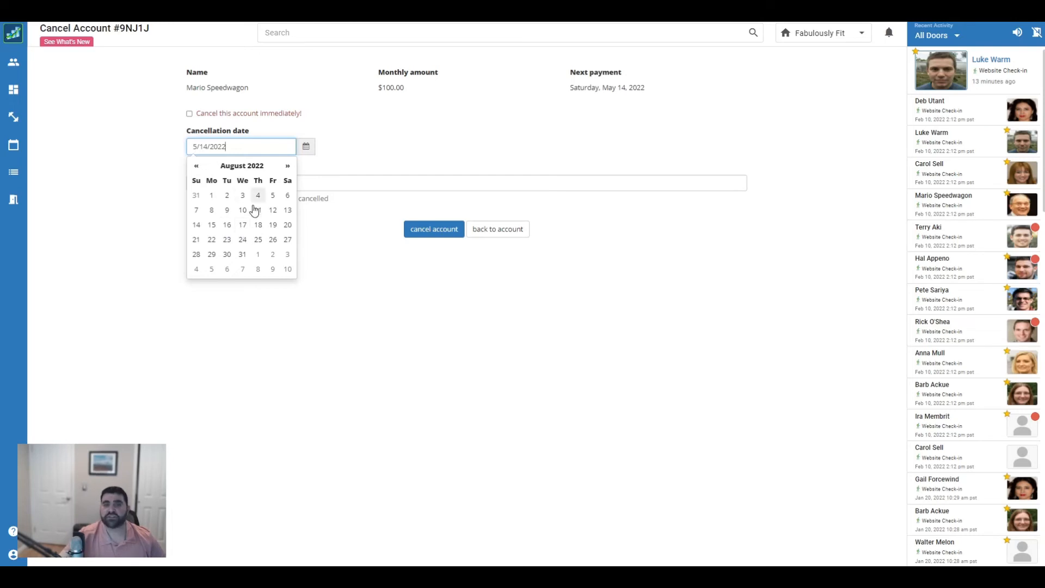
click(226, 224)
click(346, 189)
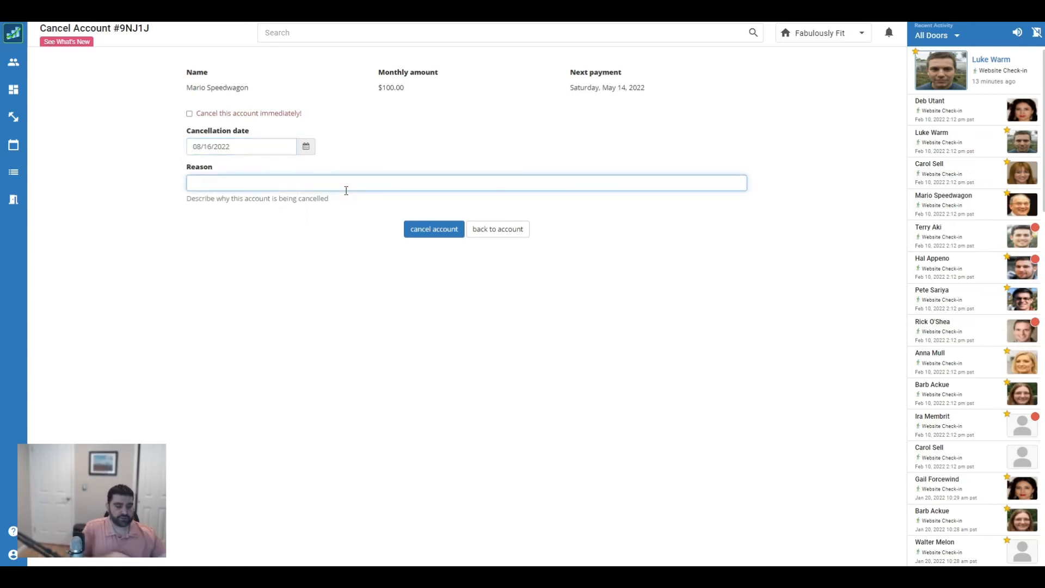
text(movi)
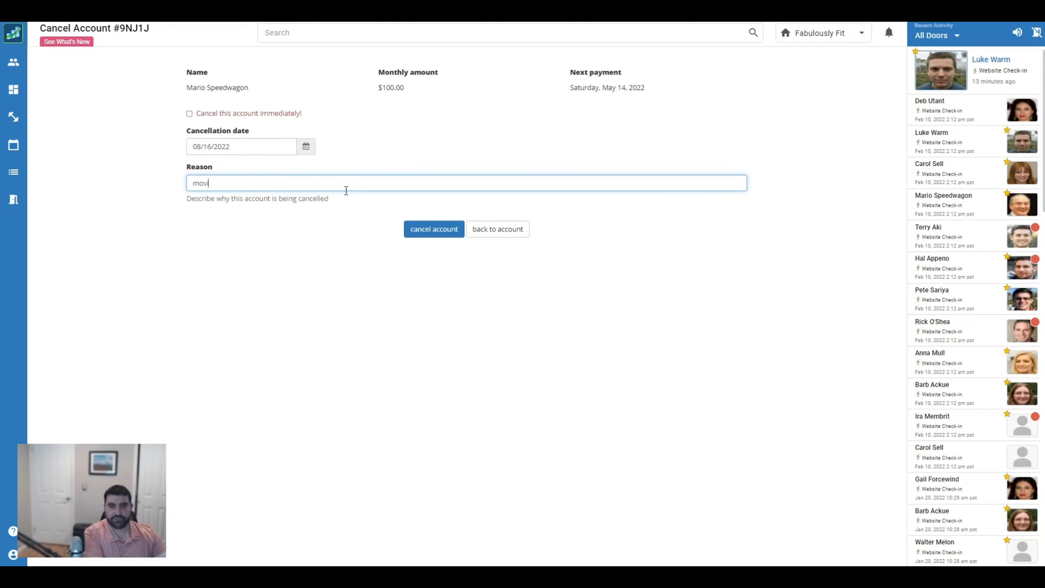
text(ng)
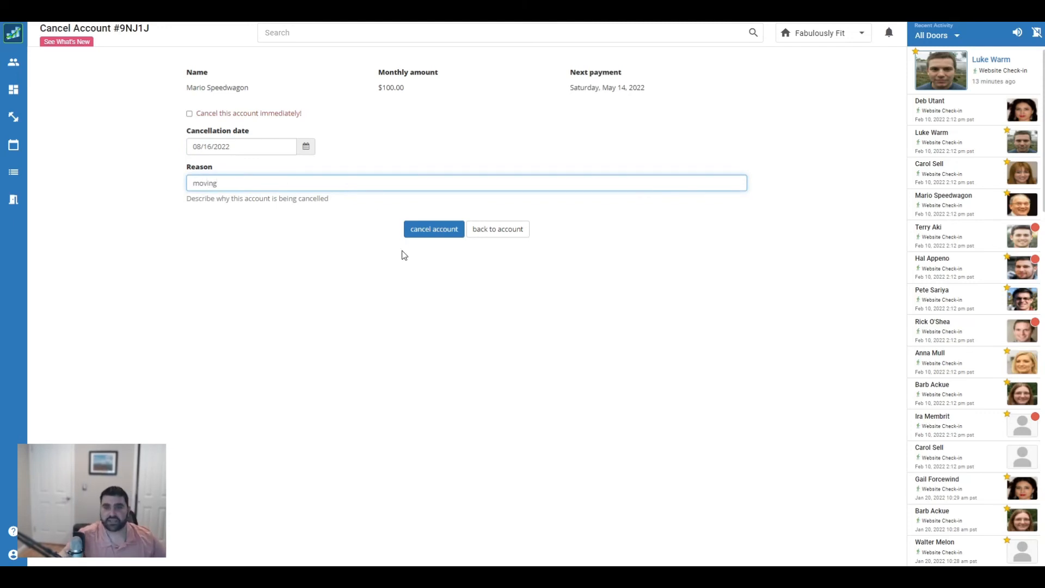
click(429, 230)
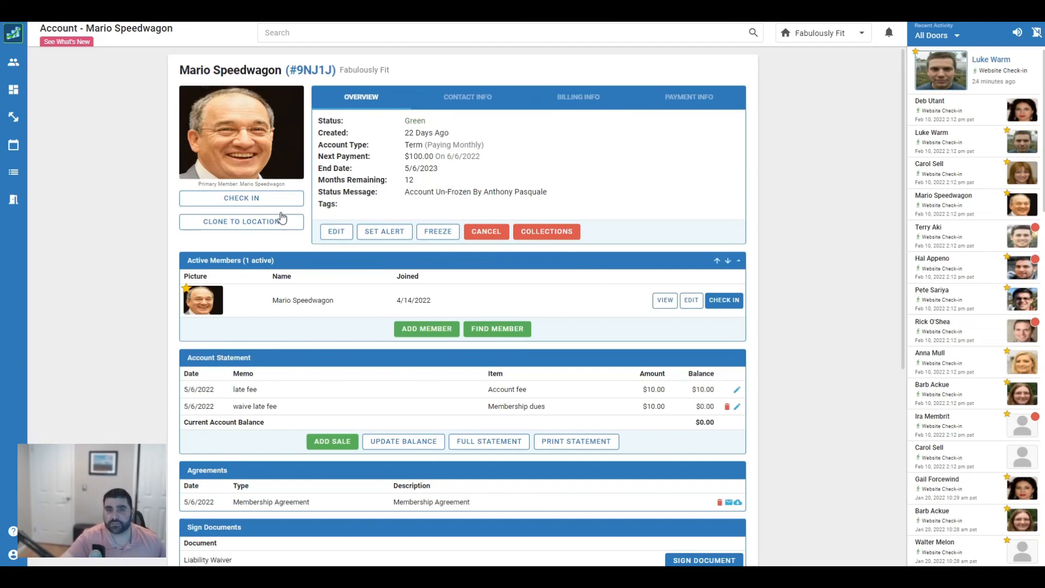
Scroll down to the Agreements and Account History sections
scroll(455, 159, down, 1)
scroll(455, 159, down, 4)
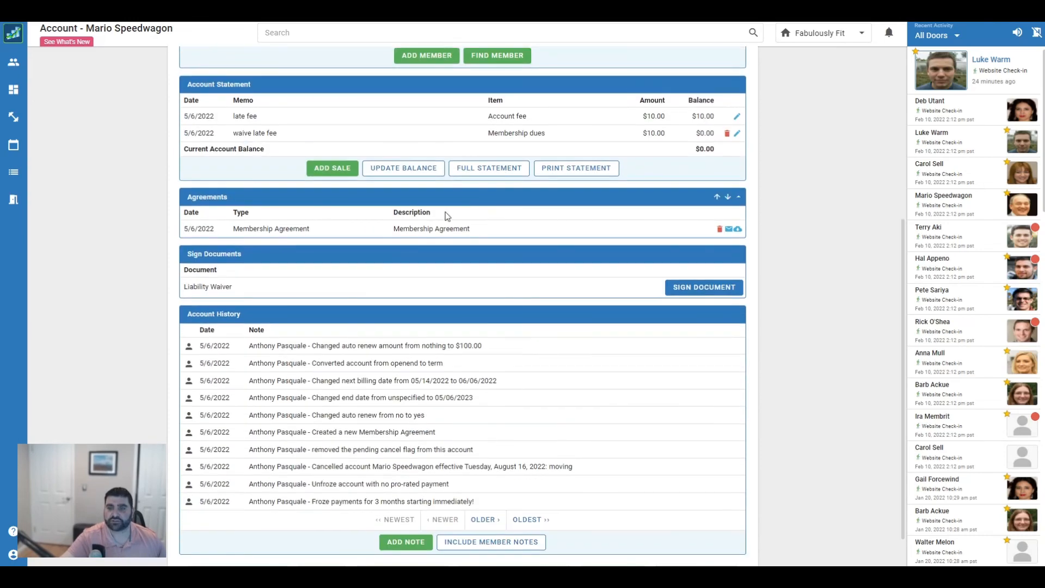
Open the Membership Agreement document from the Agreements section, without emailing it
click(728, 230)
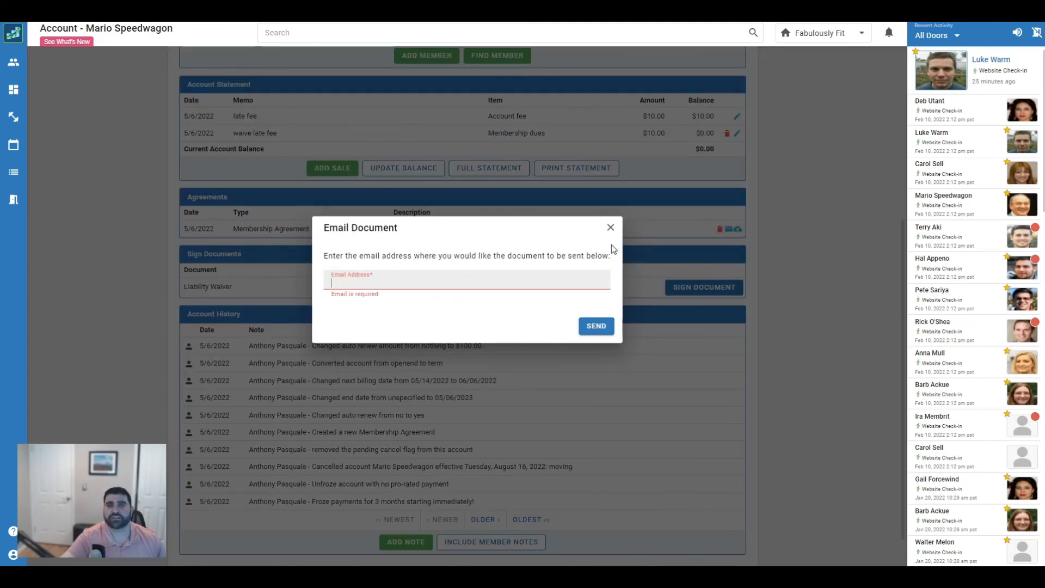
click(610, 227)
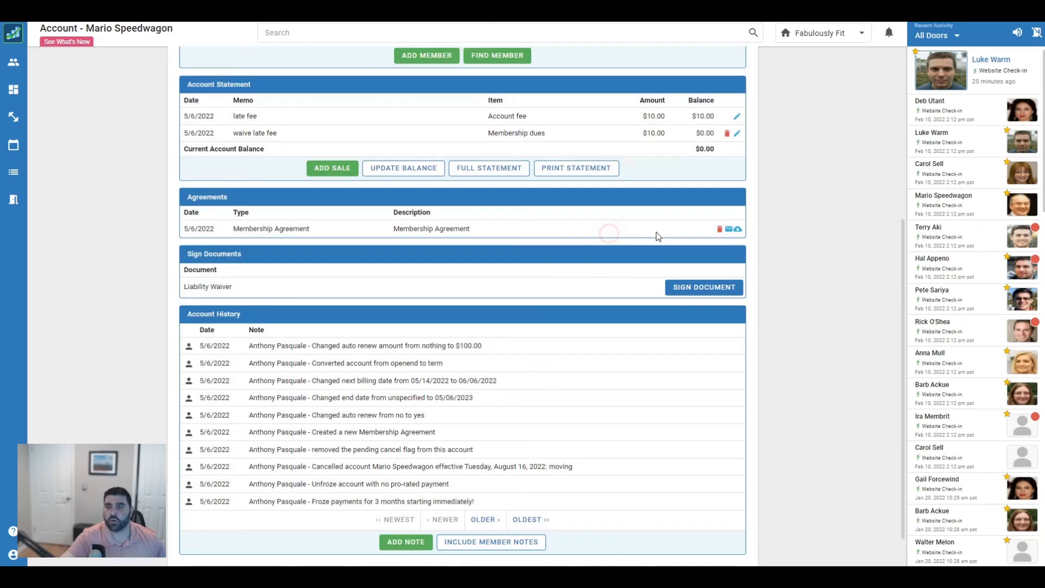
click(738, 229)
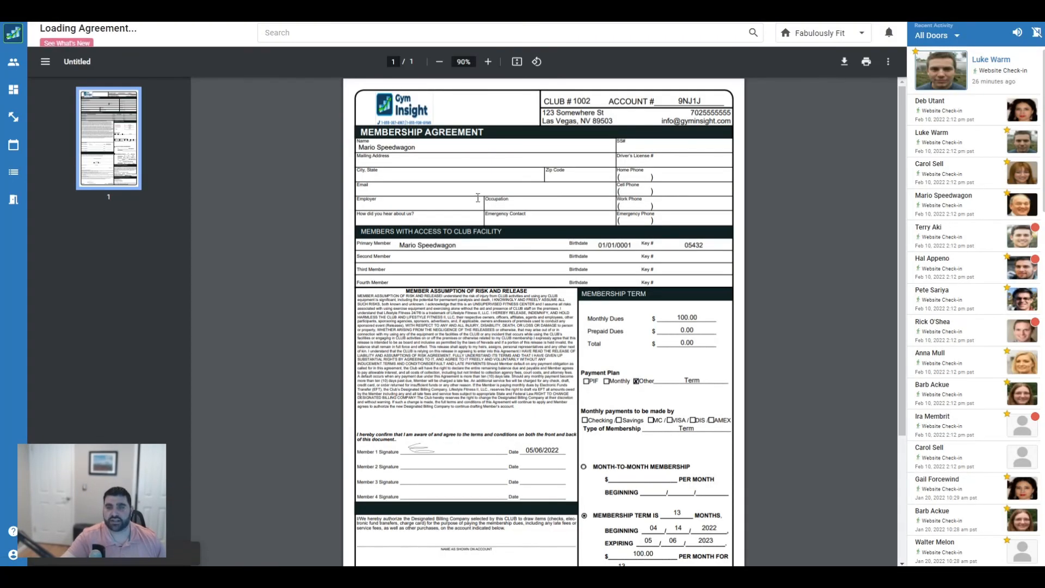
Scroll through the agreement to review its $100.00 dues, term and signatures
scroll(503, 223, down, 3)
scroll(509, 272, up, 3)
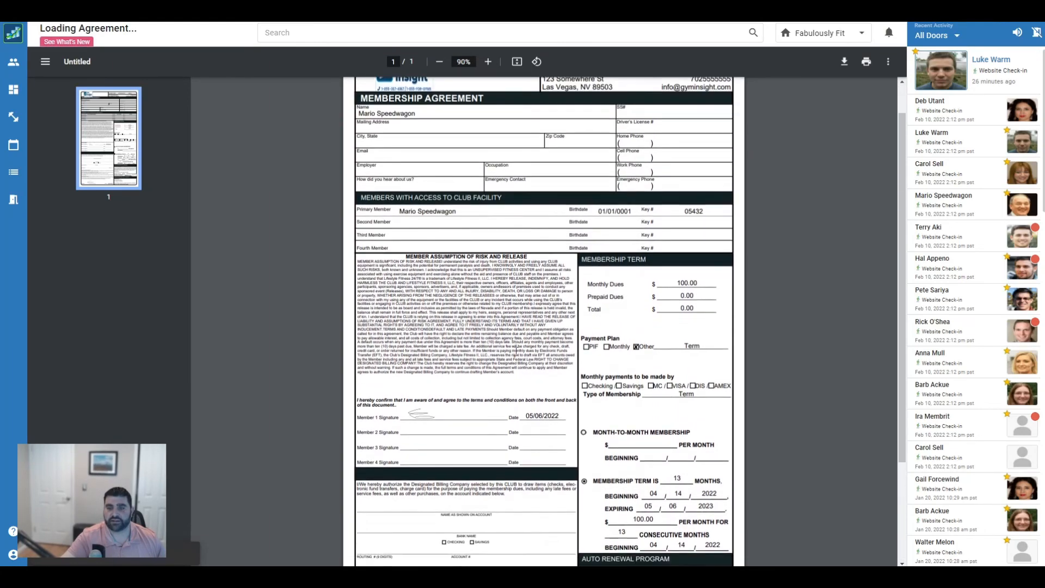
scroll(516, 352, down, 2)
scroll(516, 352, up, 1)
scroll(598, 381, down, 2)
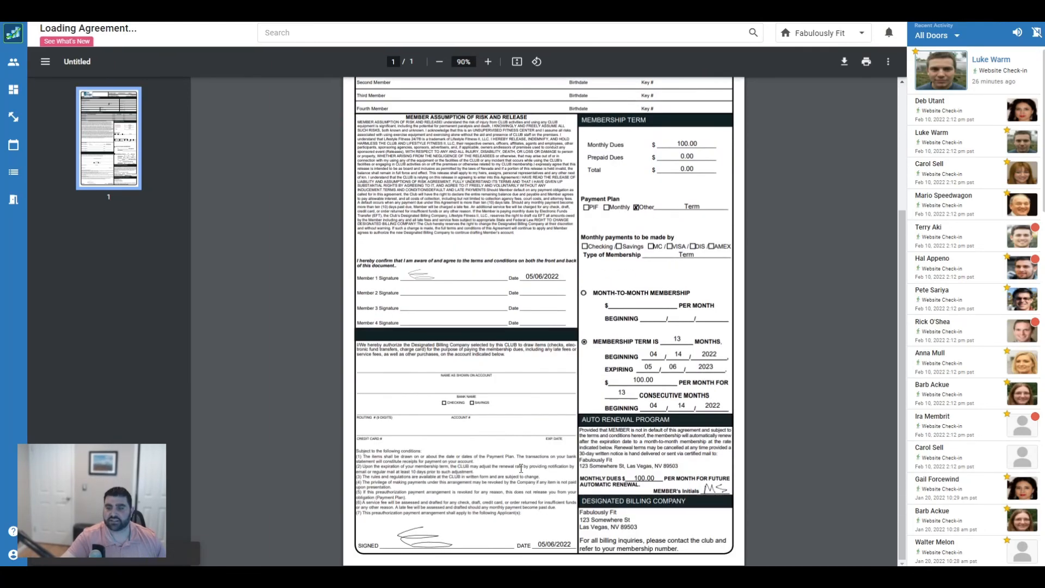
scroll(669, 407, up, 2)
scroll(669, 407, down, 2)
scroll(599, 435, up, 2)
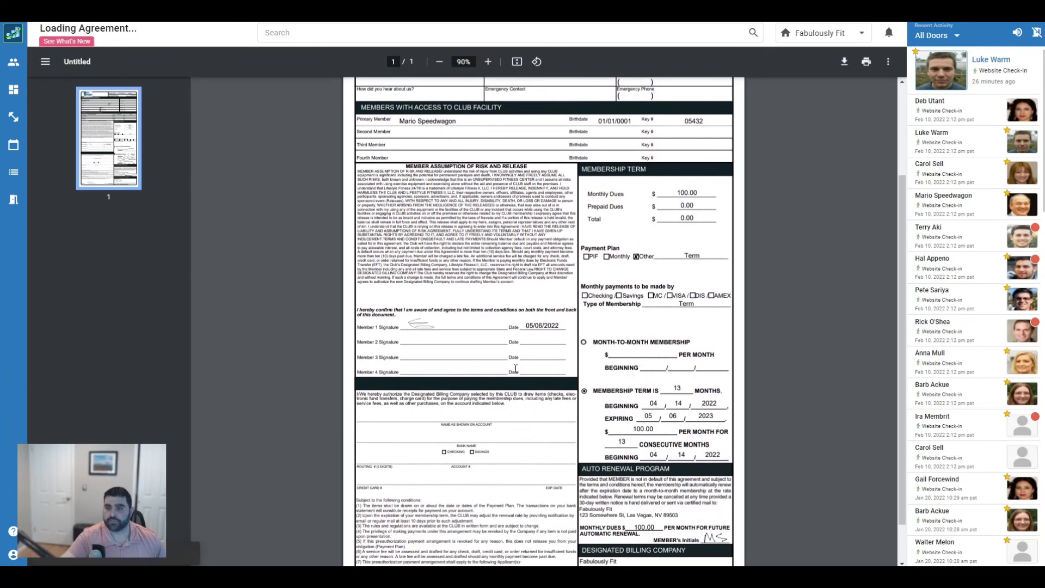
scroll(523, 503, down, 1)
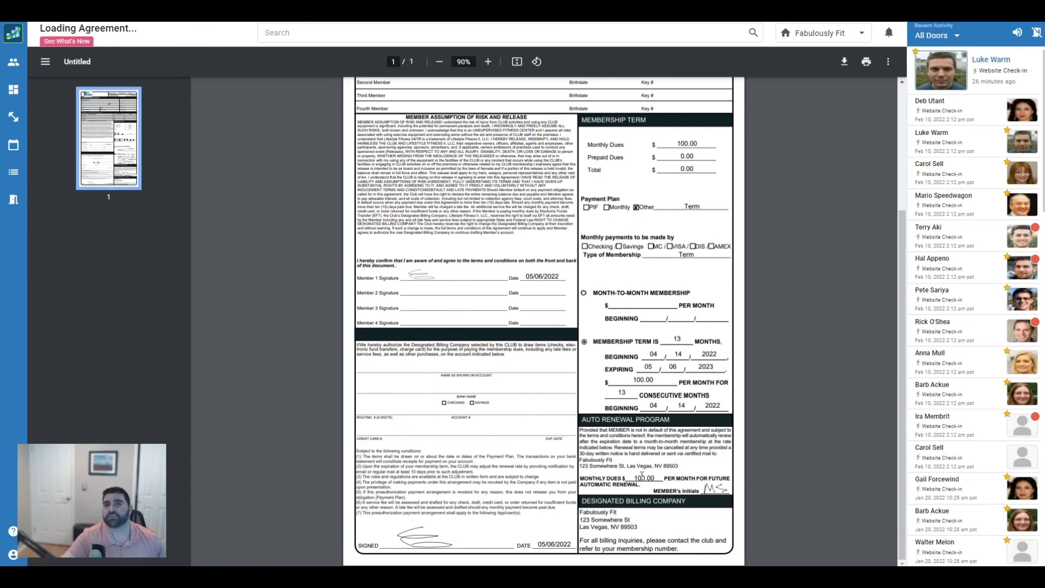
scroll(642, 475, up, 2)
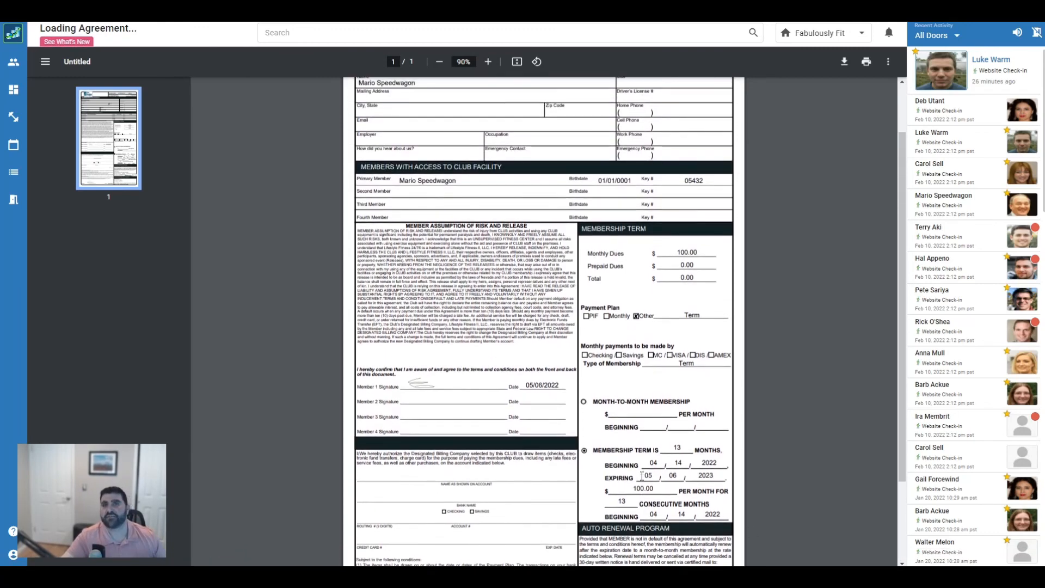